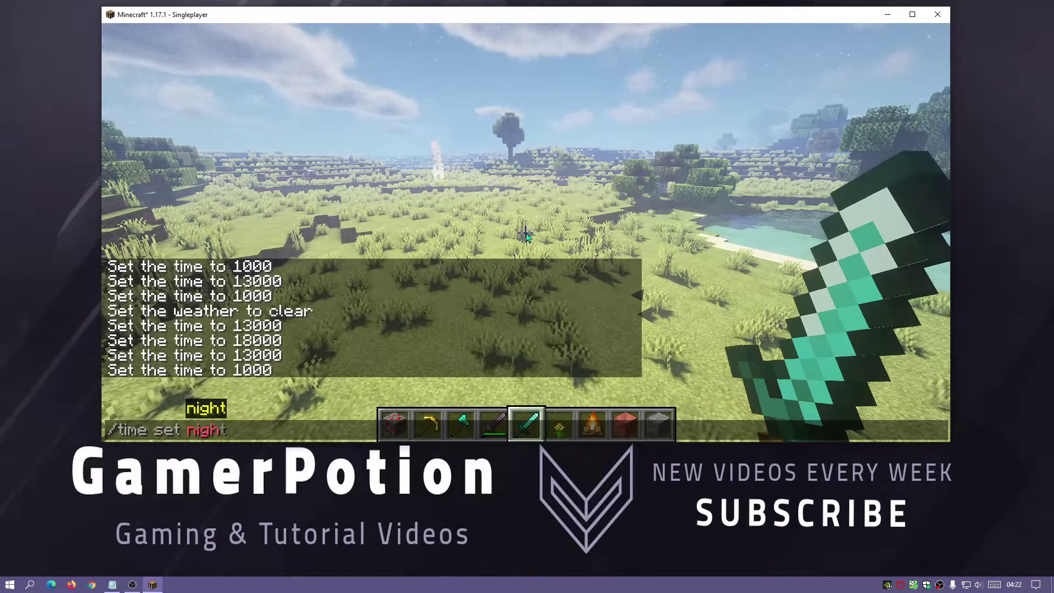
- Set the world time to night and back to day with the time set commands
{"action": "key", "text": "Return"}
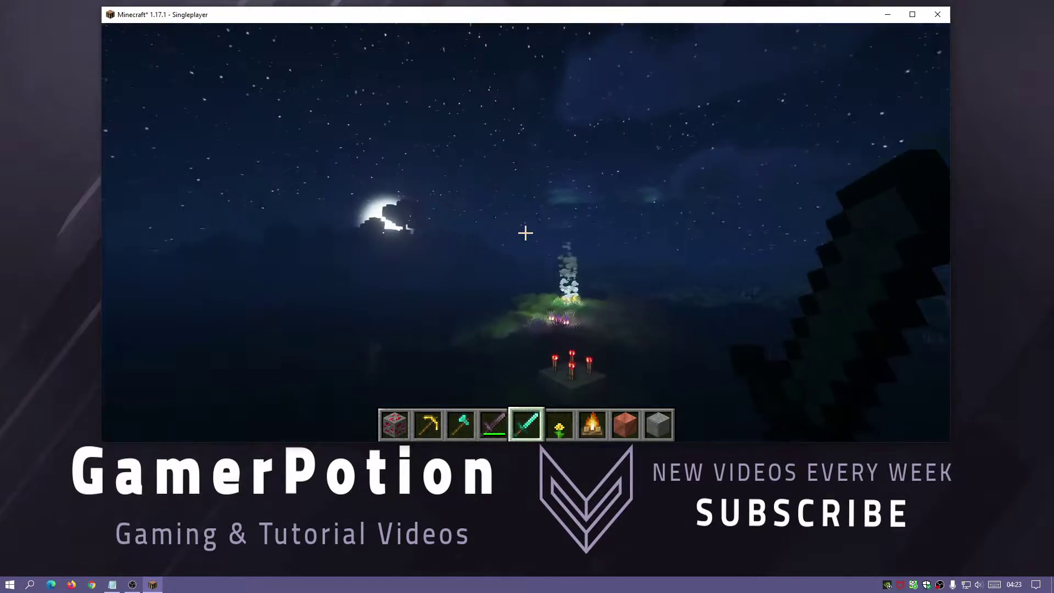
{"action": "key", "text": "slash"}
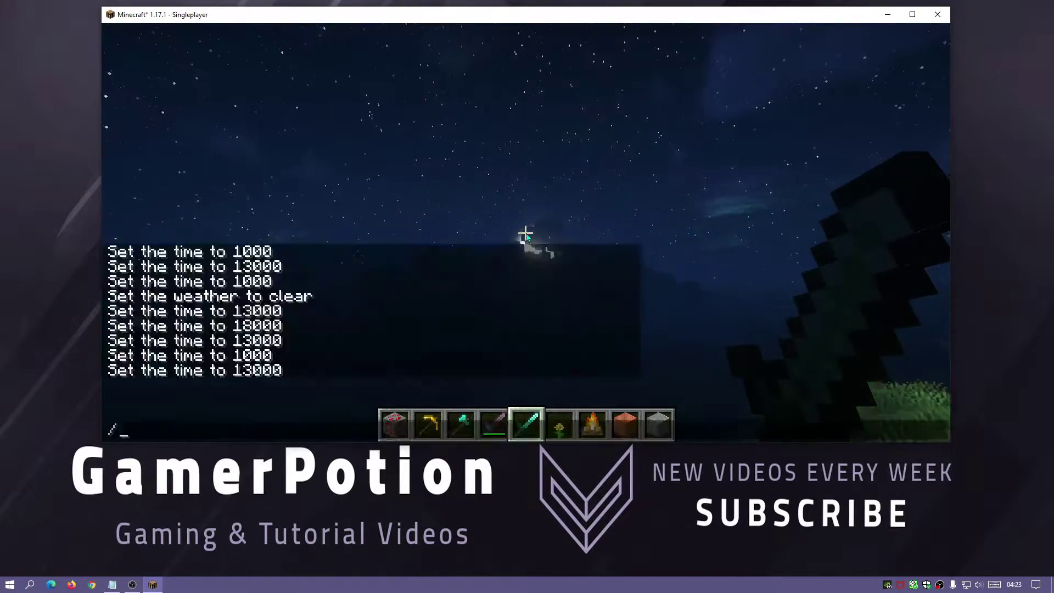
{"action": "type", "text": "time set day"}
{"action": "key", "text": "Return"}
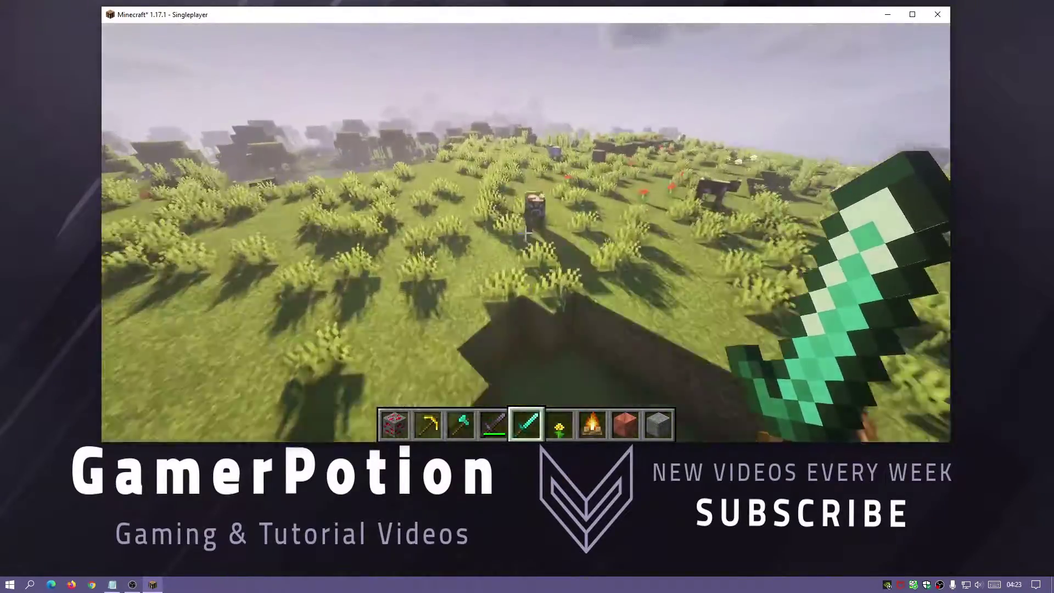
- Explore the swamp and grassland in daylight to examine the shader's water, sun reflections and shadows
{"action": "key", "text": "w"}
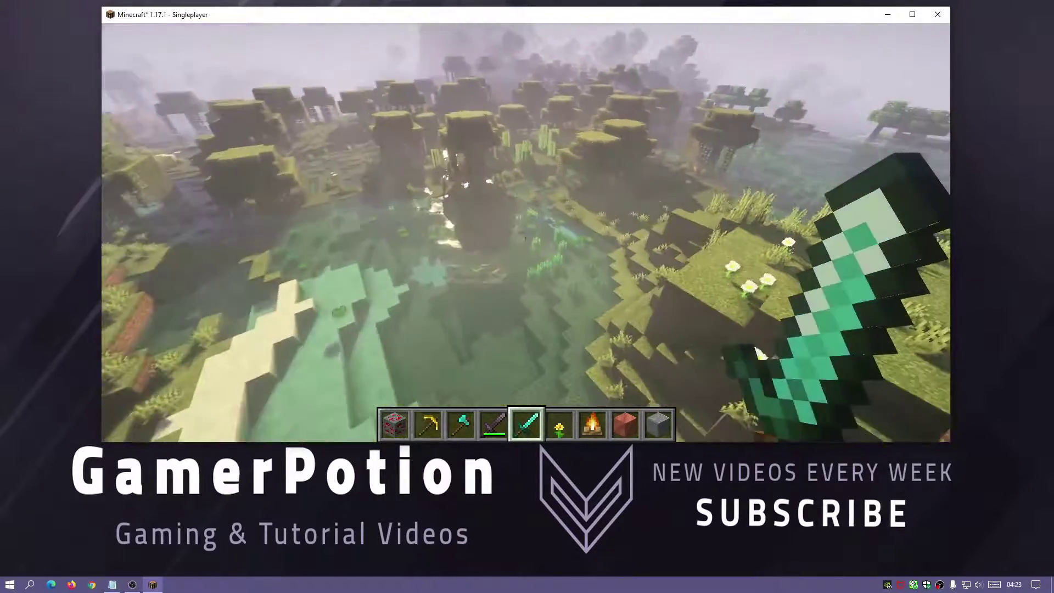
{"action": "key", "text": "w"}
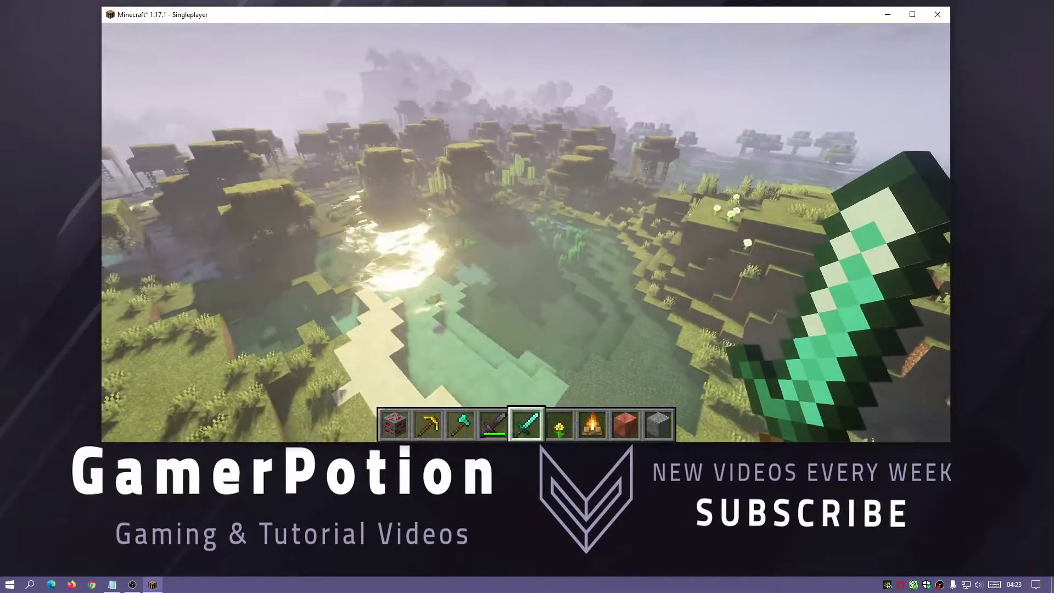
{"action": "key", "text": "w"}
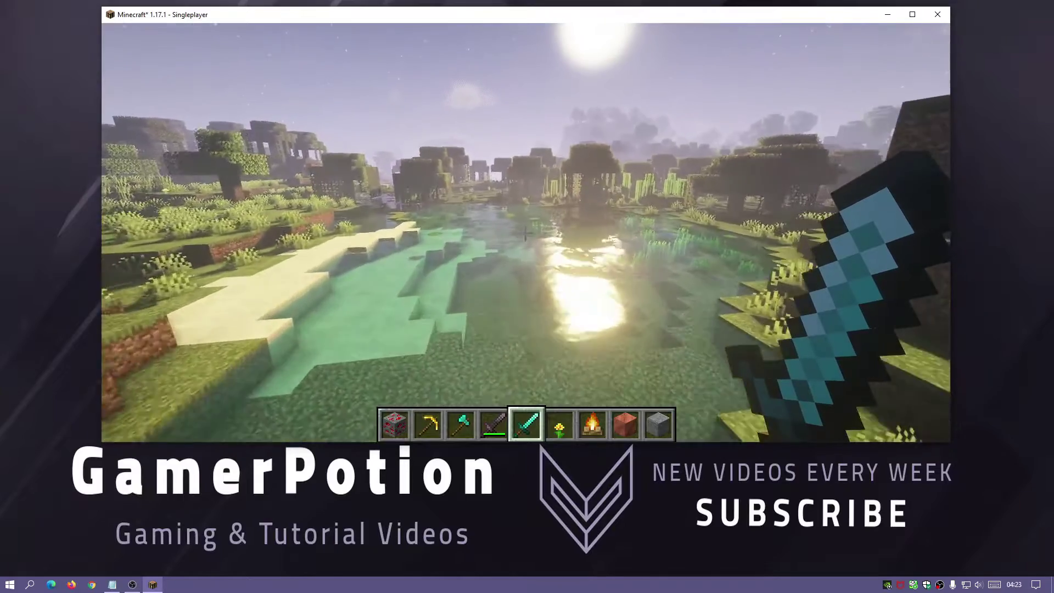
{"action": "key", "text": "w"}
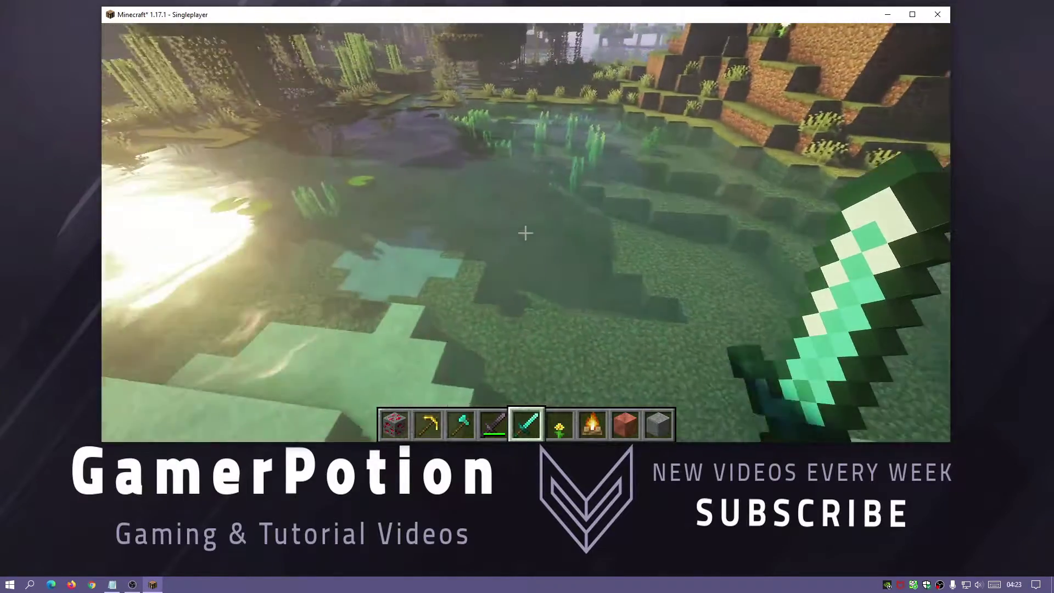
{"action": "key", "text": "w"}
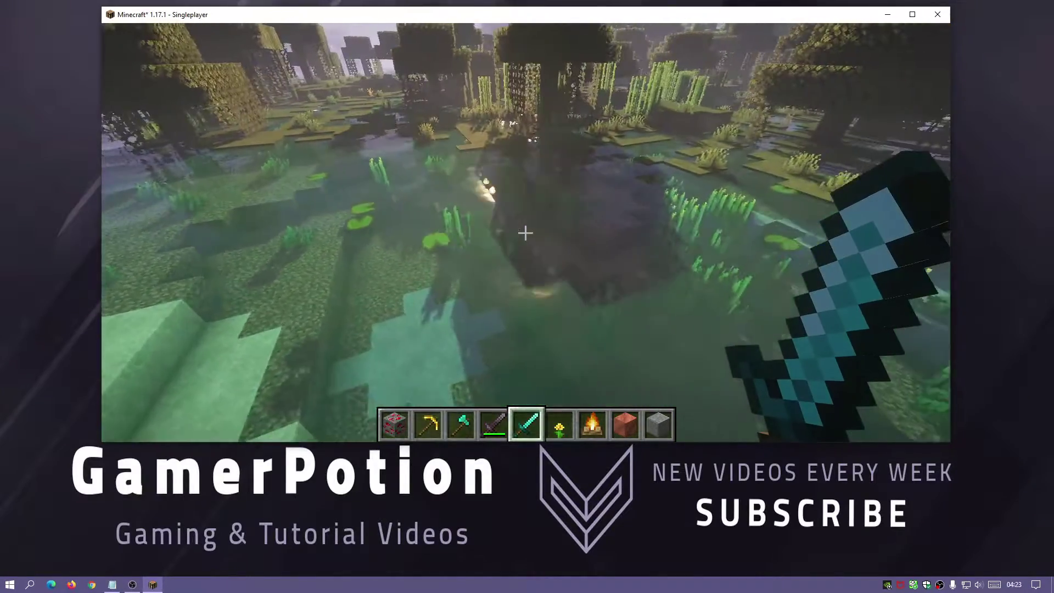
{"action": "key", "text": "w"}
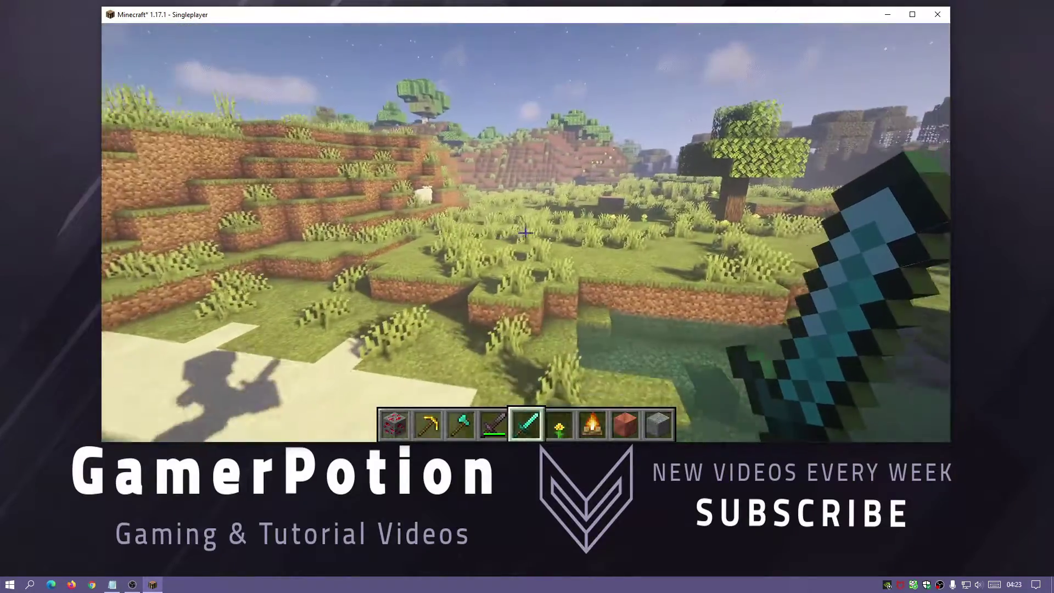
{"action": "key", "text": "w"}
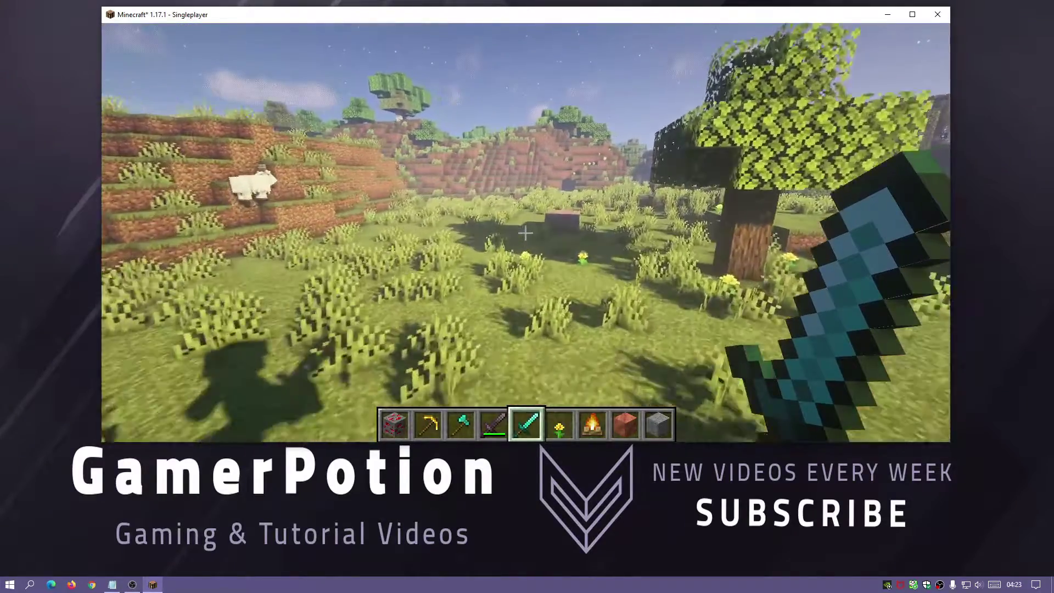
{"action": "key", "text": "w"}
- Pause the game and open the shader options of the Prismarine+V2.15a (1).zip pack
{"action": "key", "text": "Escape"}
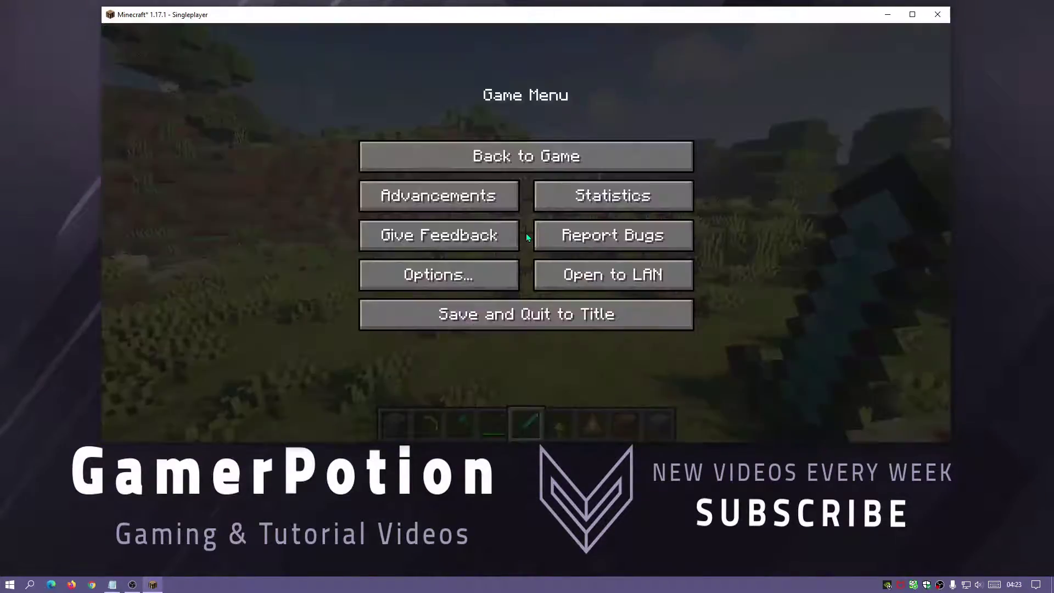
{"action": "left_click", "coordinate": [393, 275]}
{"action": "left_click", "coordinate": [393, 220]}
{"action": "left_click", "coordinate": [400, 297]}
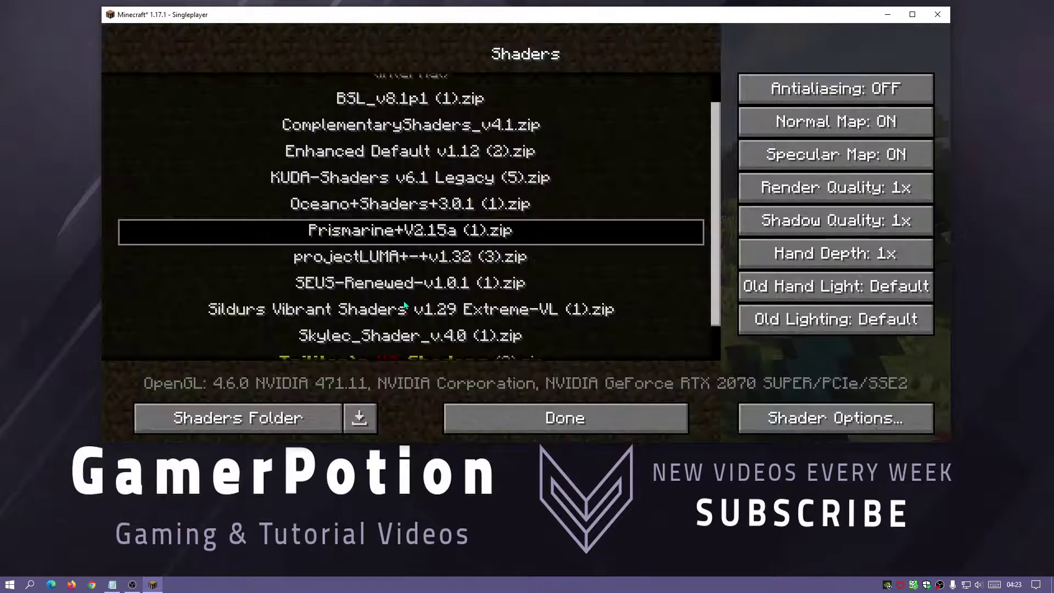
{"action": "left_click", "coordinate": [799, 422]}
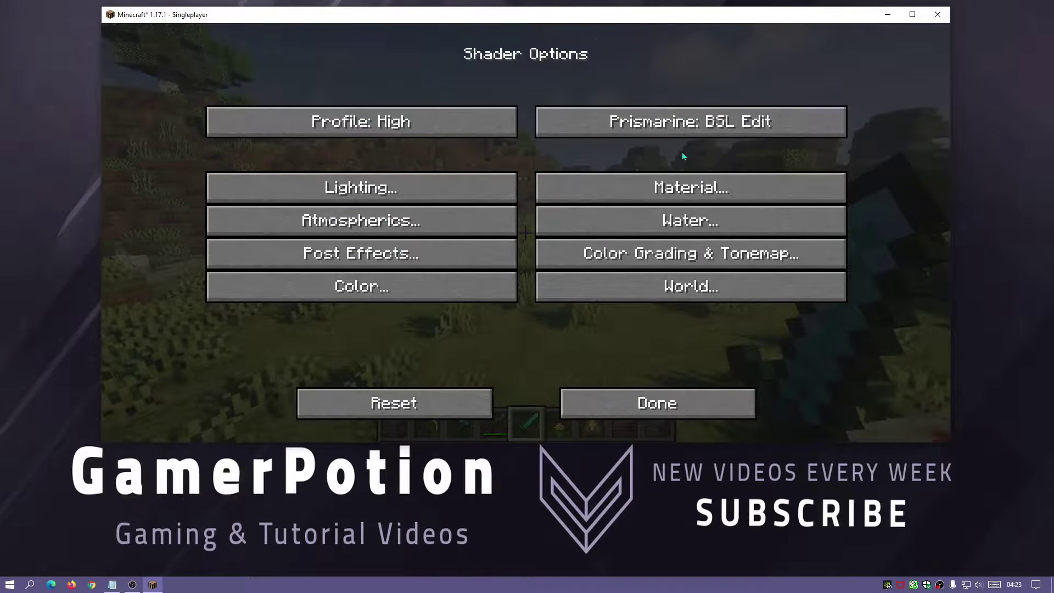
- Cycle through the Prismarine shader's quality profiles
{"action": "left_click", "coordinate": [409, 130]}
{"action": "left_click", "coordinate": [409, 130]}
{"action": "left_click", "coordinate": [409, 130]}
{"action": "left_click", "coordinate": [409, 130]}
{"action": "left_click", "coordinate": [410, 130]}
{"action": "left_click", "coordinate": [409, 130]}
- Turn on Toon Lightmap in the shader's lighting settings
{"action": "left_click", "coordinate": [341, 188]}
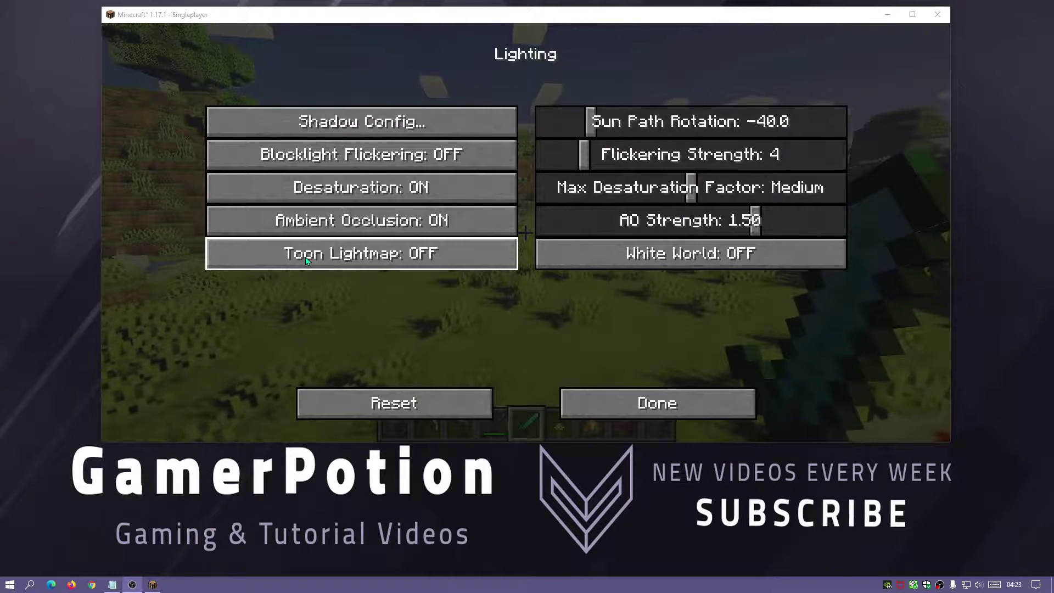
{"action": "left_click", "coordinate": [324, 258]}
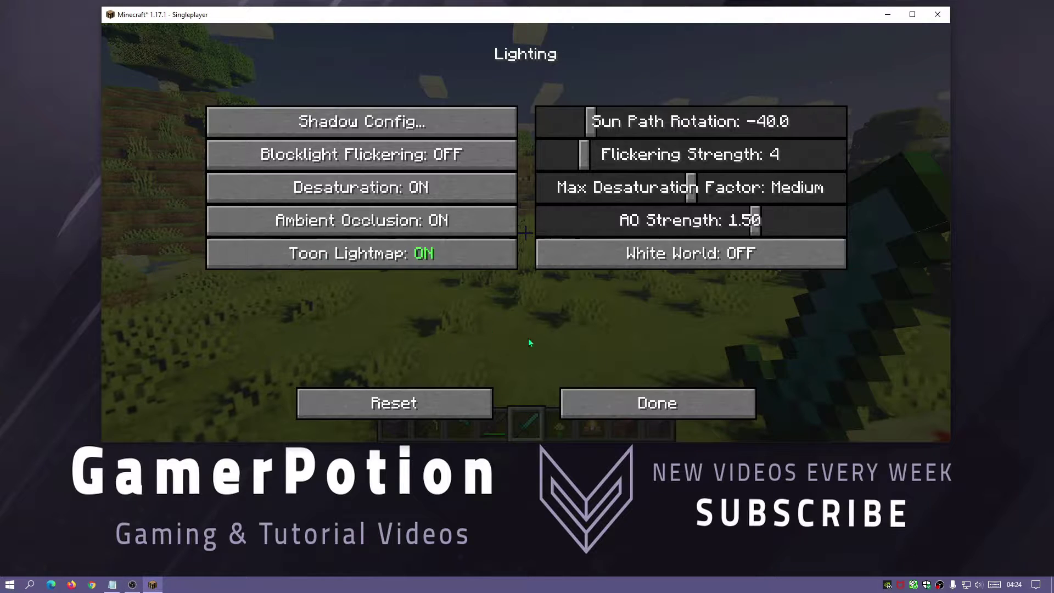
{"action": "left_click", "coordinate": [654, 406]}
- Turn on Lens Flare and Dirty Lens in the shader's post effects, keeping Depth of Field on
{"action": "left_click", "coordinate": [342, 255]}
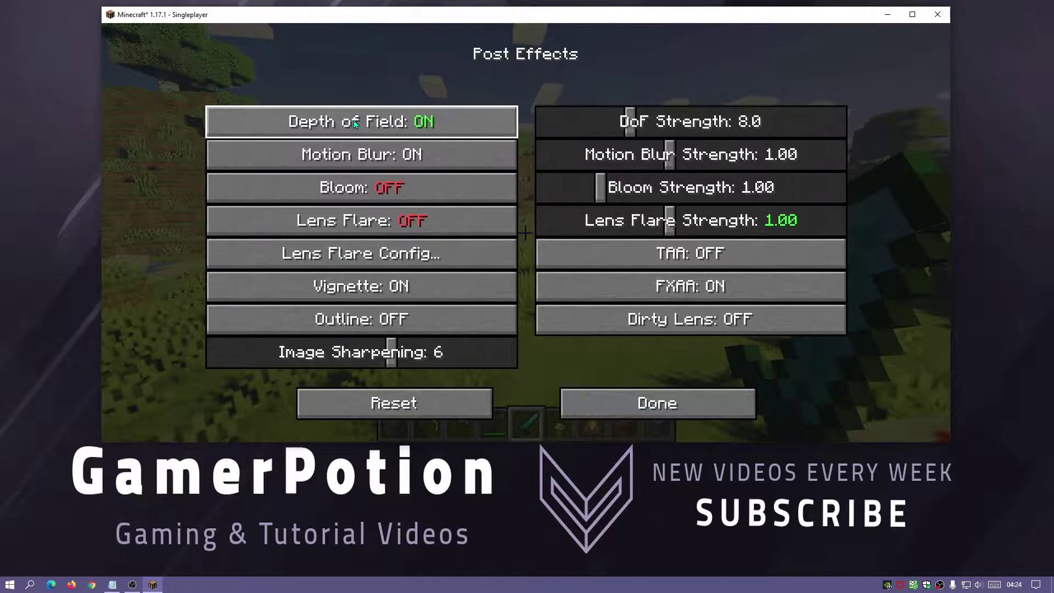
{"action": "left_click", "coordinate": [417, 124]}
{"action": "left_click", "coordinate": [418, 124]}
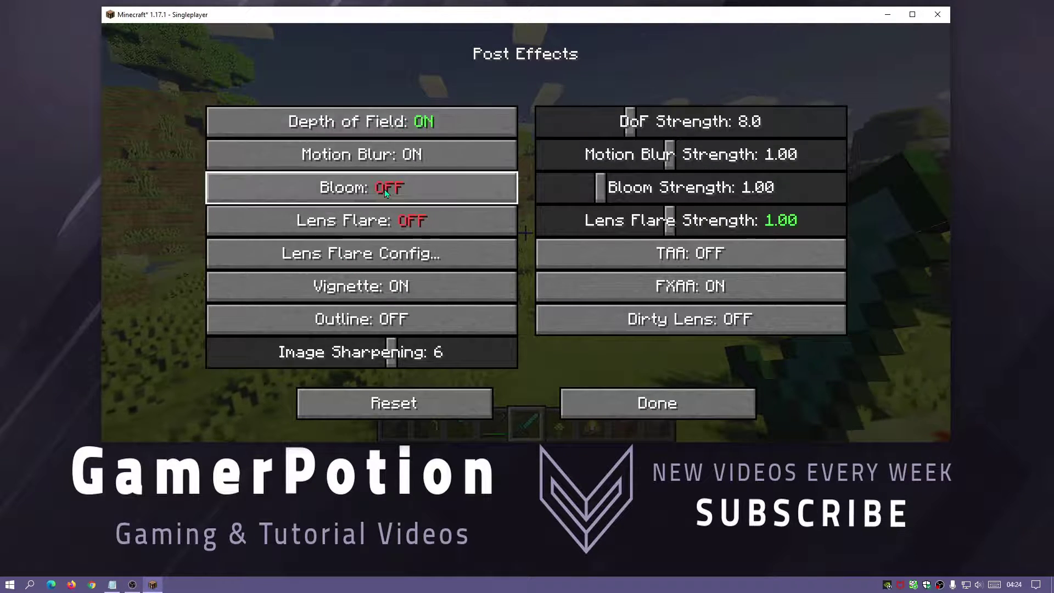
{"action": "left_click", "coordinate": [420, 221]}
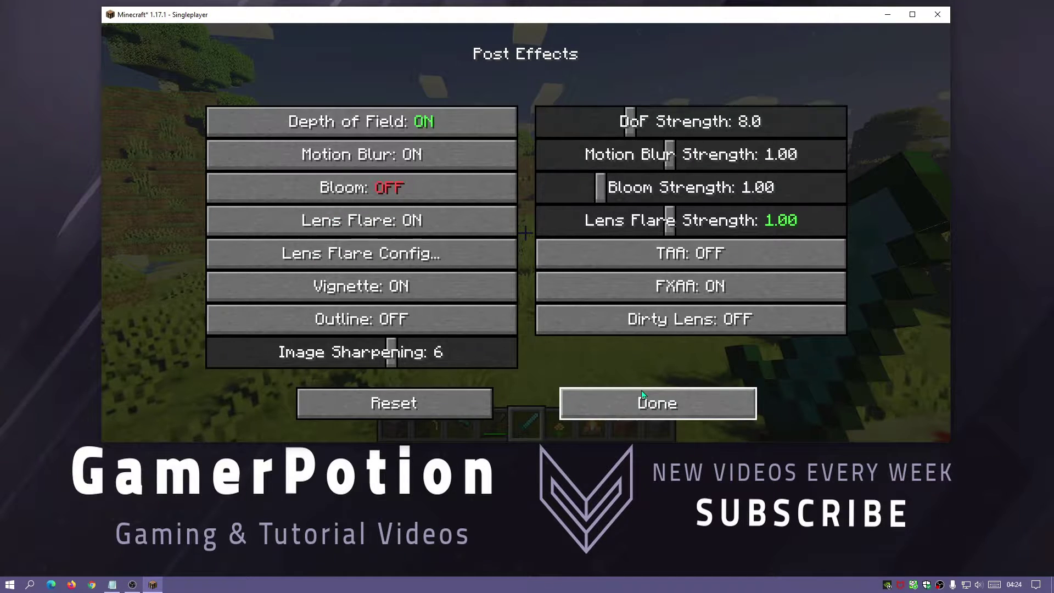
{"action": "left_click", "coordinate": [686, 328]}
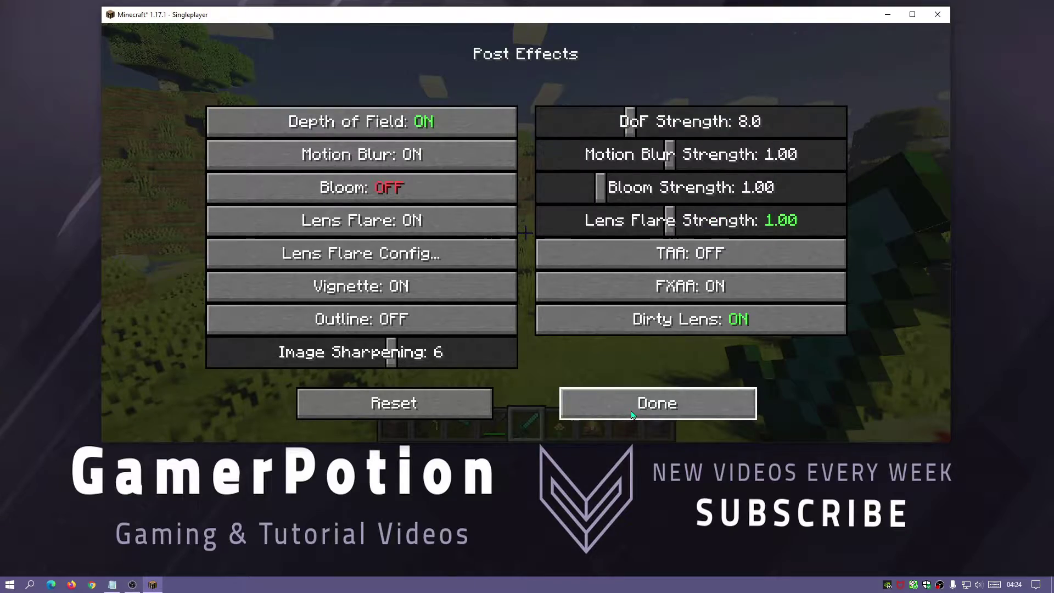
{"action": "left_click", "coordinate": [632, 413]}
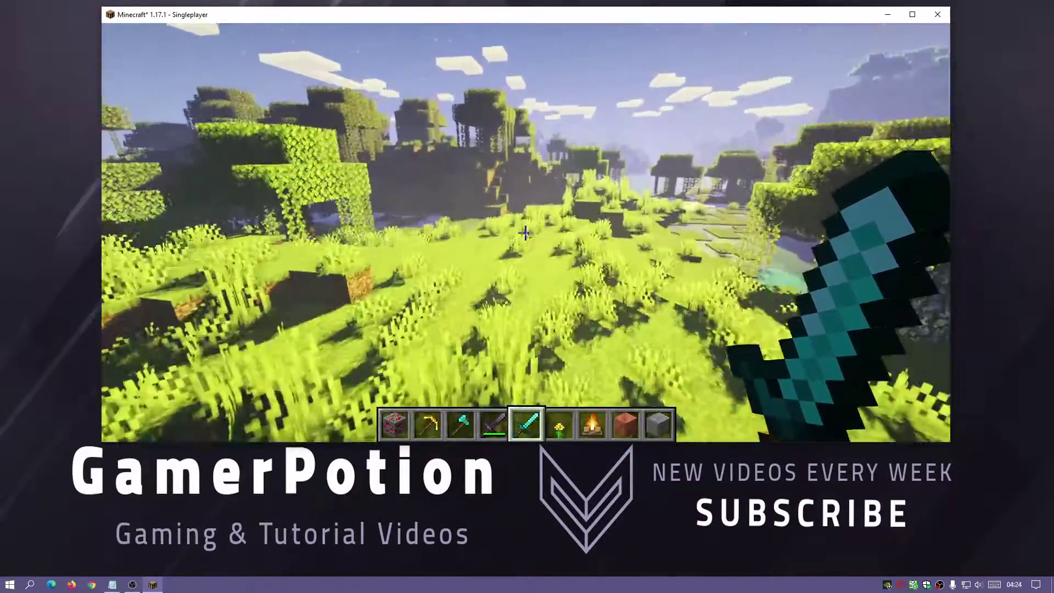
- Equip the Redstone Ore from the hotbar, place it on the grass and walk on towards the water
{"action": "scroll", "coordinate": [525, 233], "scroll_direction": "down", "scroll_amount": 4}
{"action": "scroll", "coordinate": [526, 233], "scroll_direction": "up", "scroll_amount": 1}
{"action": "scroll", "coordinate": [526, 233], "scroll_direction": "down", "scroll_amount": 2}
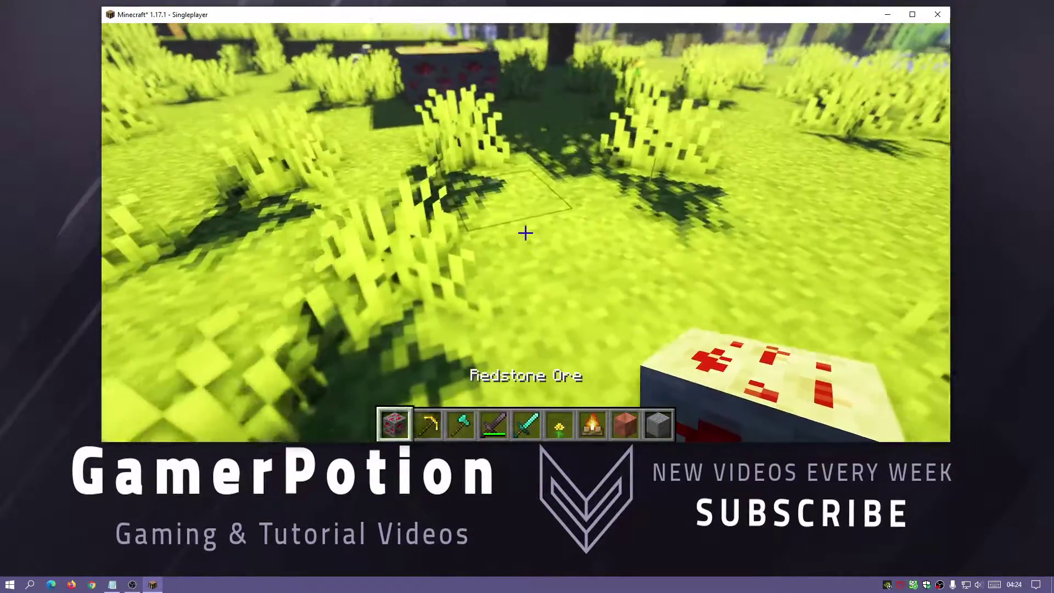
{"action": "right_click", "coordinate": [525, 233]}
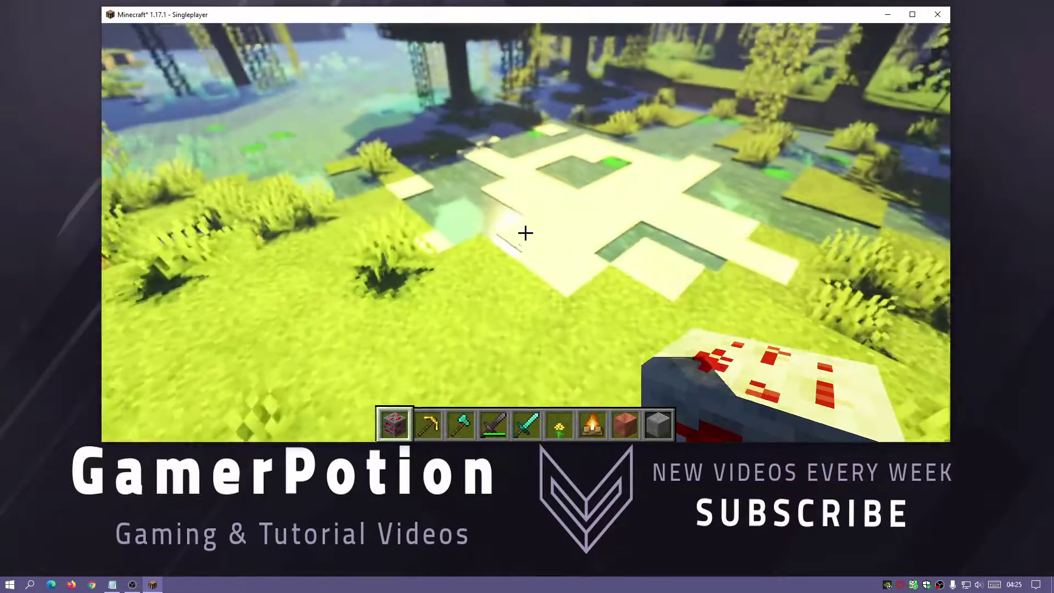
{"action": "key", "text": "w"}
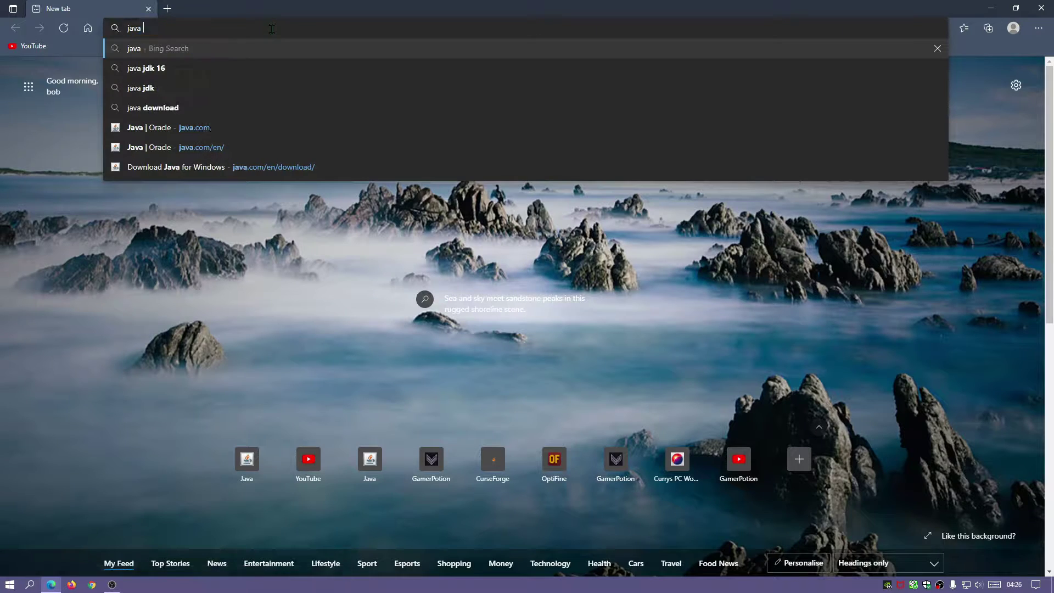
- In Microsoft Edge, search for "java jdk 16" and open Oracle's Java SE Development Kit 16 downloads page
{"action": "type", "text": "jdk 16"}
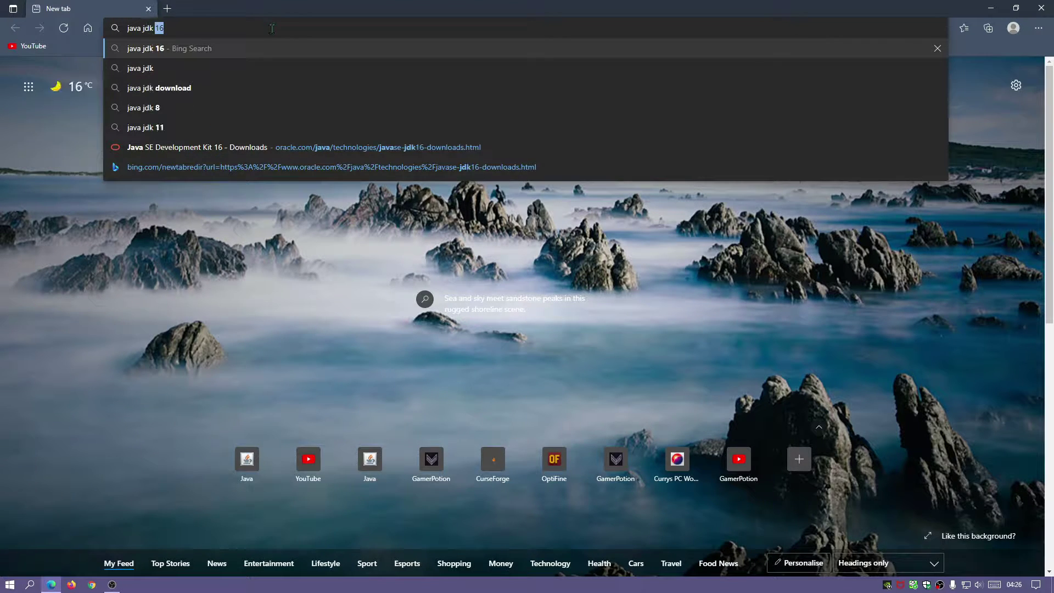
{"action": "key", "text": "Return"}
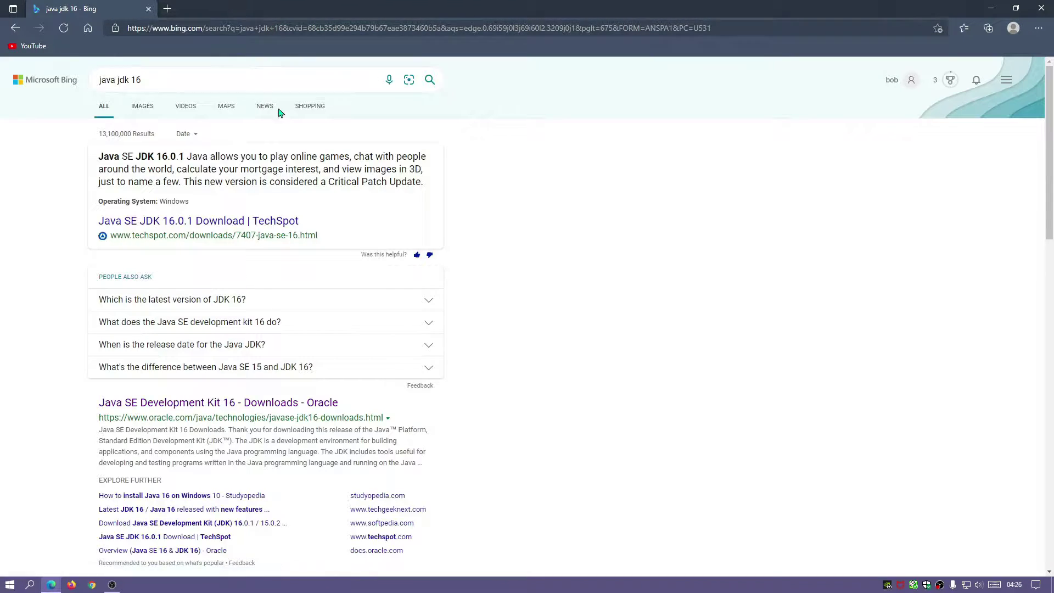
{"action": "scroll", "coordinate": [241, 254], "scroll_direction": "down", "scroll_amount": 3}
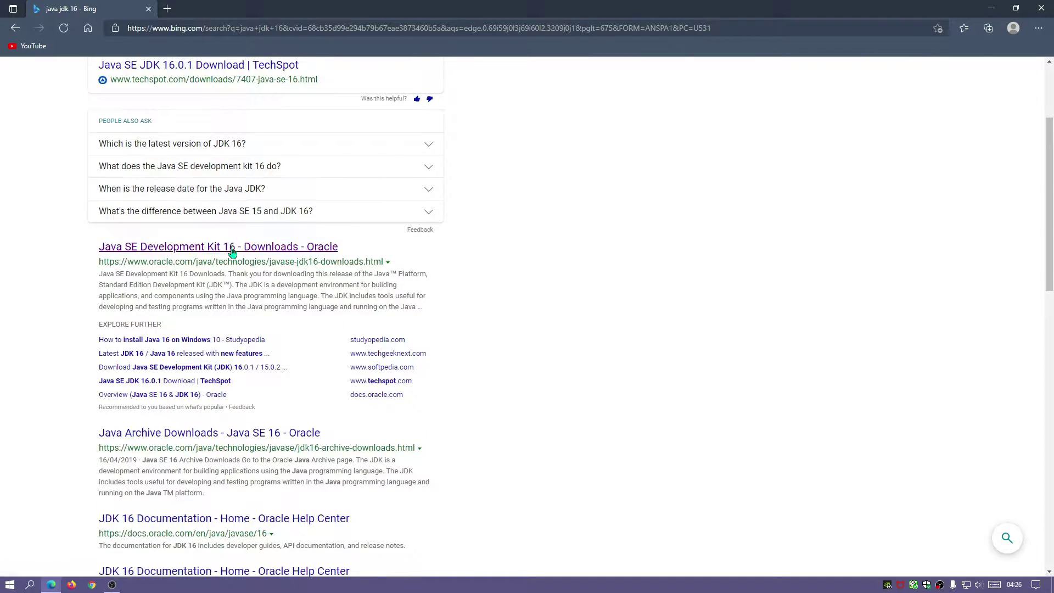
{"action": "left_click", "coordinate": [236, 245]}
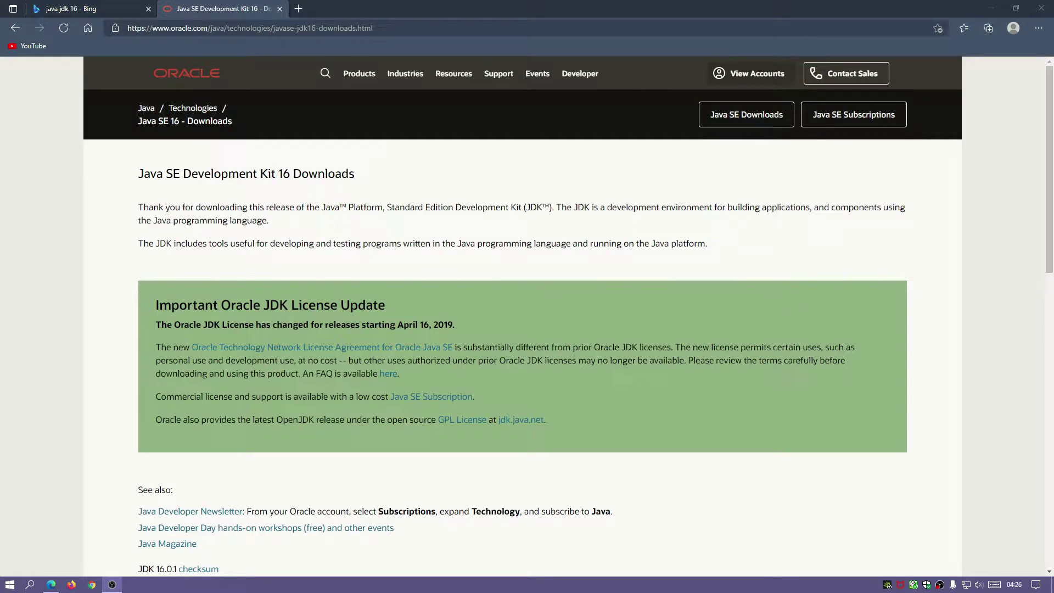
- Download the Windows x64 installer jdk-16.0.1_windows-x64_bin.exe, accepting the Oracle license agreement
{"action": "scroll", "coordinate": [730, 434], "scroll_direction": "down", "scroll_amount": 10}
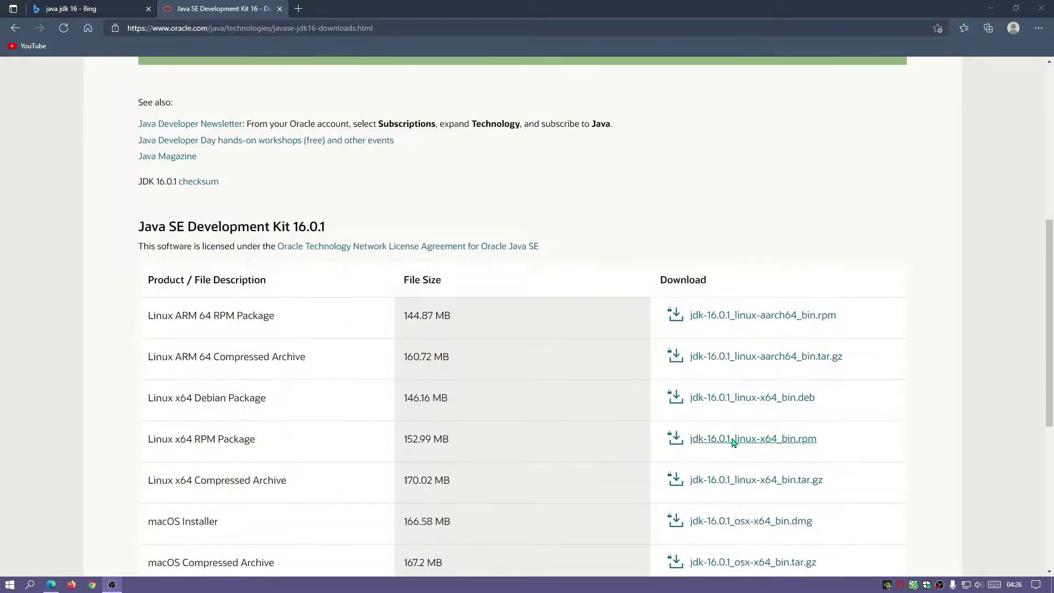
{"action": "scroll", "coordinate": [506, 365], "scroll_direction": "up", "scroll_amount": 1}
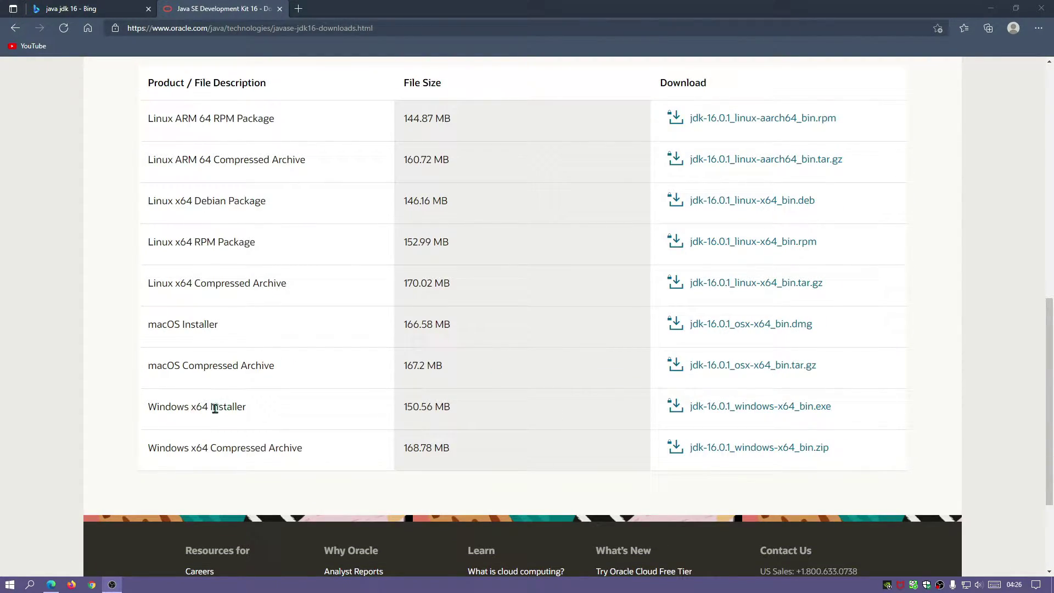
{"action": "left_click", "coordinate": [741, 409]}
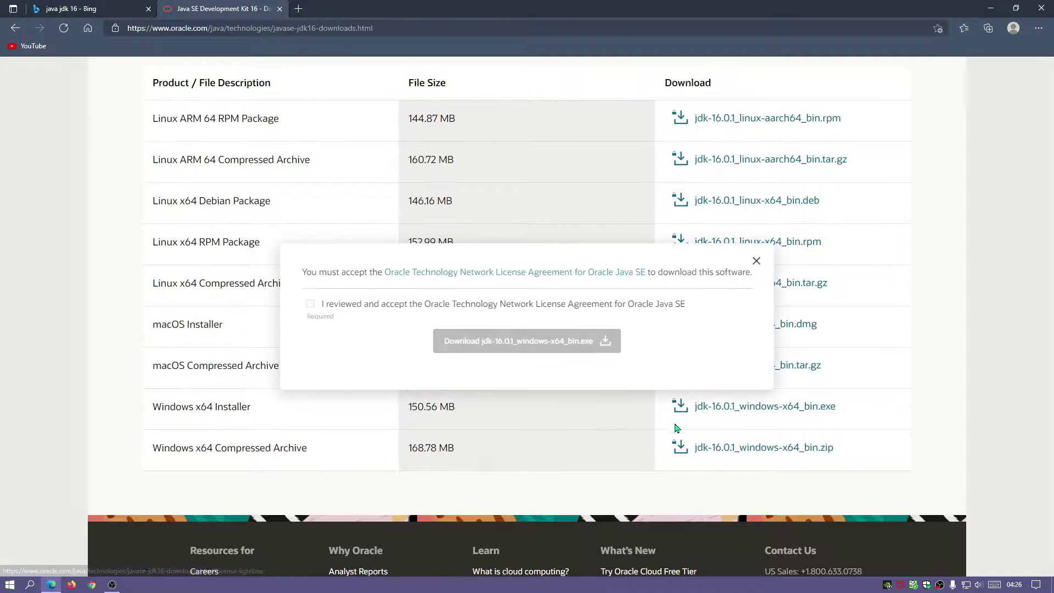
{"action": "left_click", "coordinate": [310, 304]}
{"action": "left_click", "coordinate": [537, 347]}
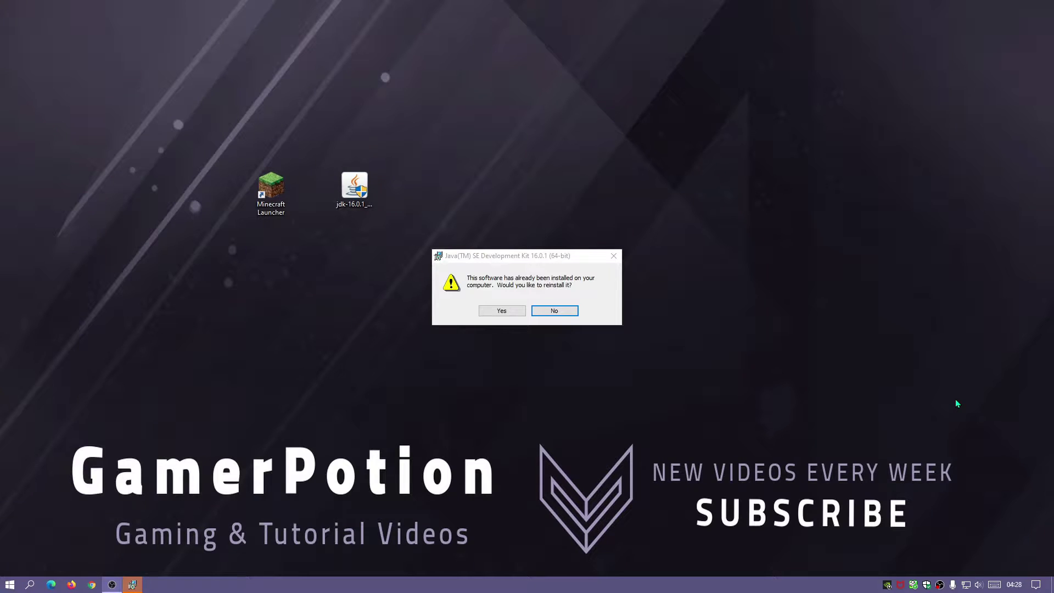
- Decline reinstalling Java SE Development Kit 16.0.1 and select its installer on the desktop
{"action": "left_click", "coordinate": [569, 315]}
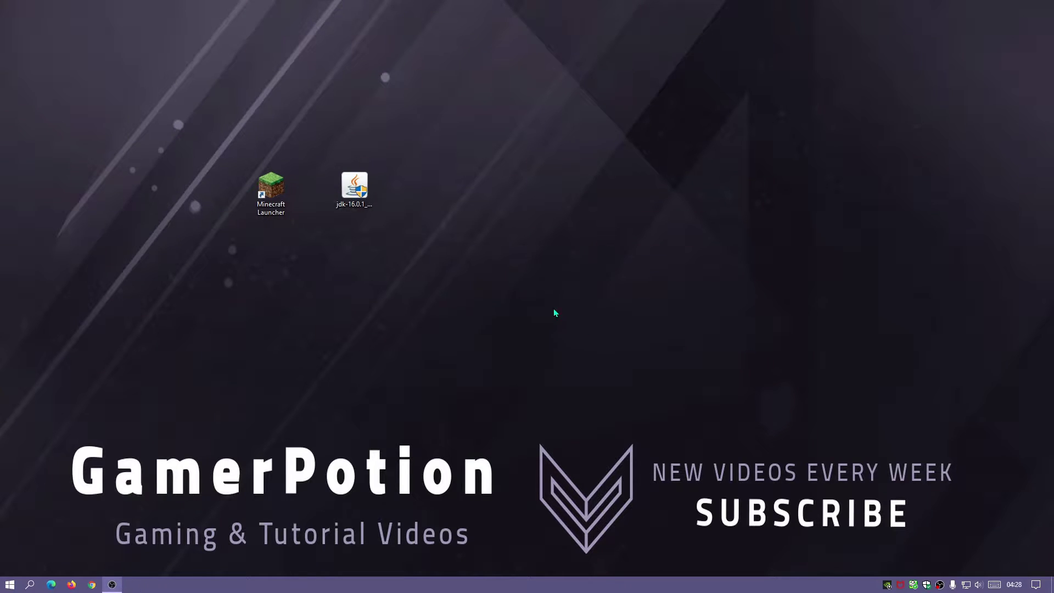
{"action": "left_click", "coordinate": [364, 212]}
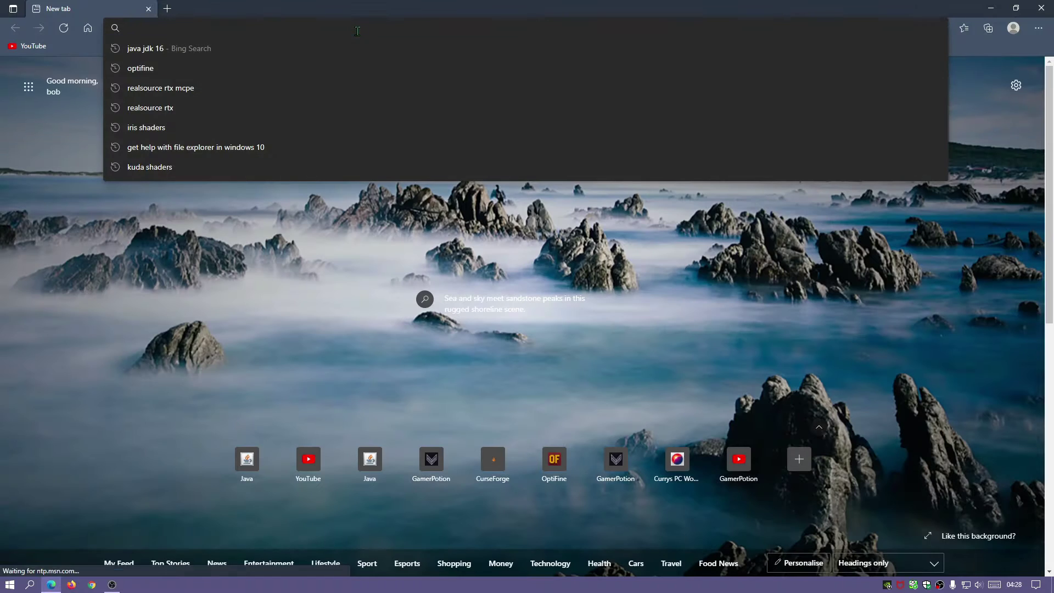
- Search the web for "optifine" in Microsoft Edge
{"action": "type", "text": "optifine"}
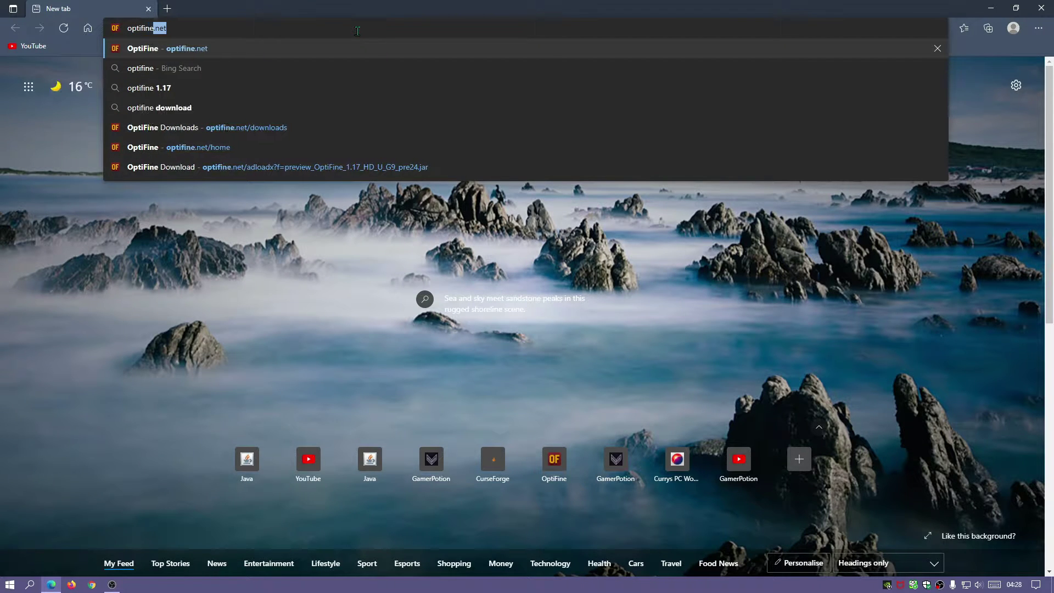
{"action": "key", "text": "Return"}
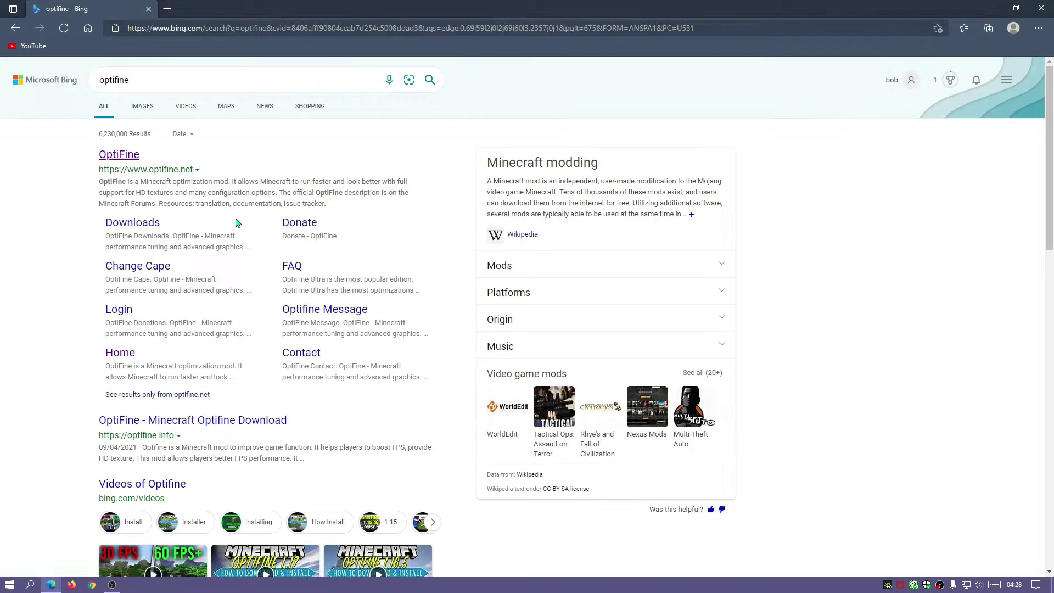
- Open the downloads page of the official OptiFine website and expand the preview versions for Minecraft 1.17.1
{"action": "left_click", "coordinate": [122, 158]}
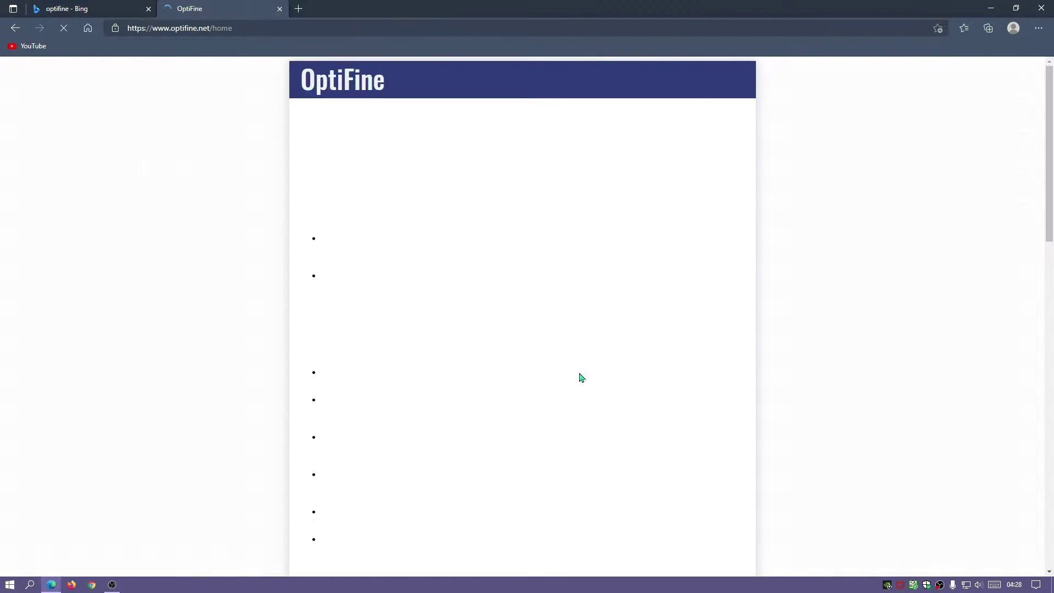
{"action": "left_click", "coordinate": [506, 91]}
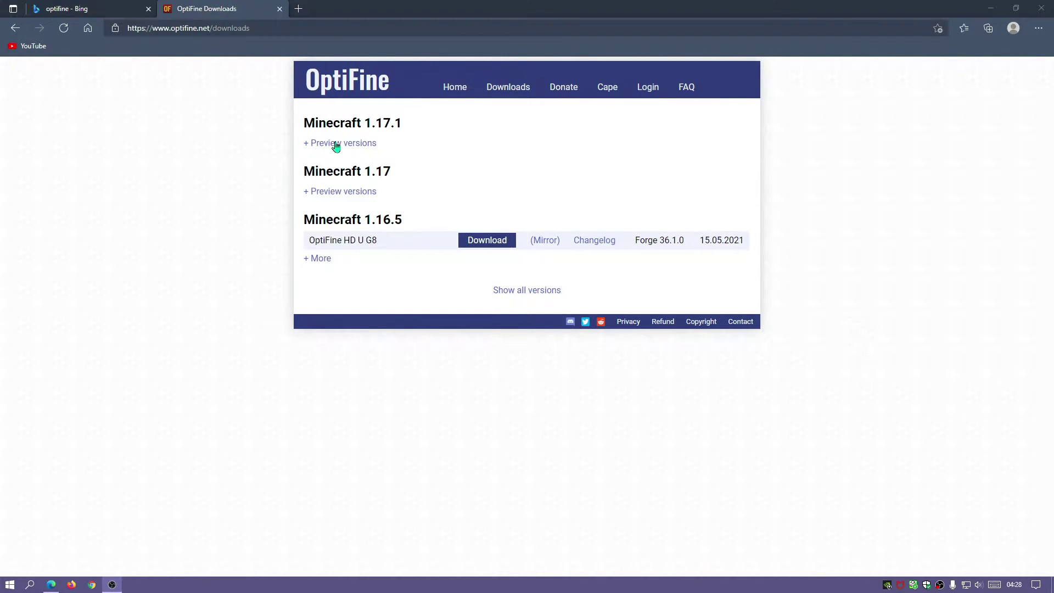
{"action": "left_click", "coordinate": [307, 145]}
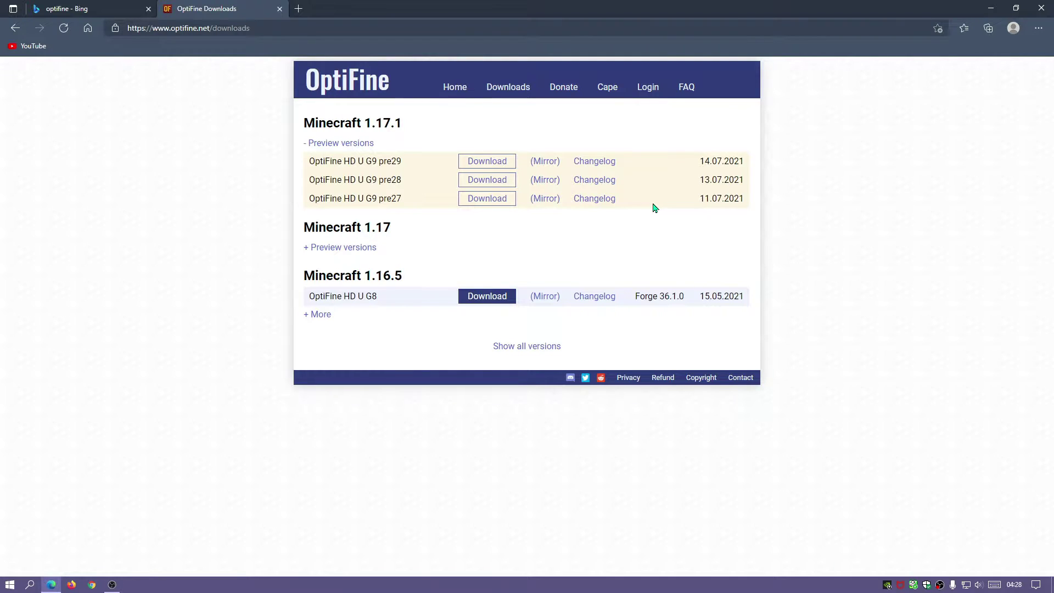
- Check the OptiFine HD U G9 pre29 changelog for its fixes and Forge compatibility, and return to the downloads page
{"action": "left_click", "coordinate": [604, 163]}
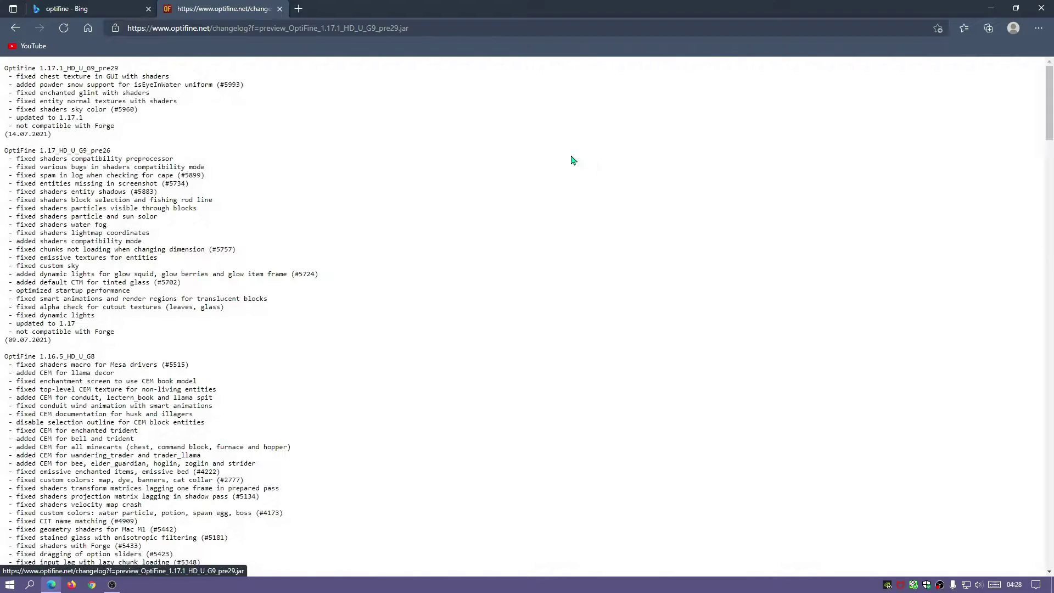
{"action": "left_click_drag", "start_coordinate": [116, 127], "coordinate": [17, 127]}
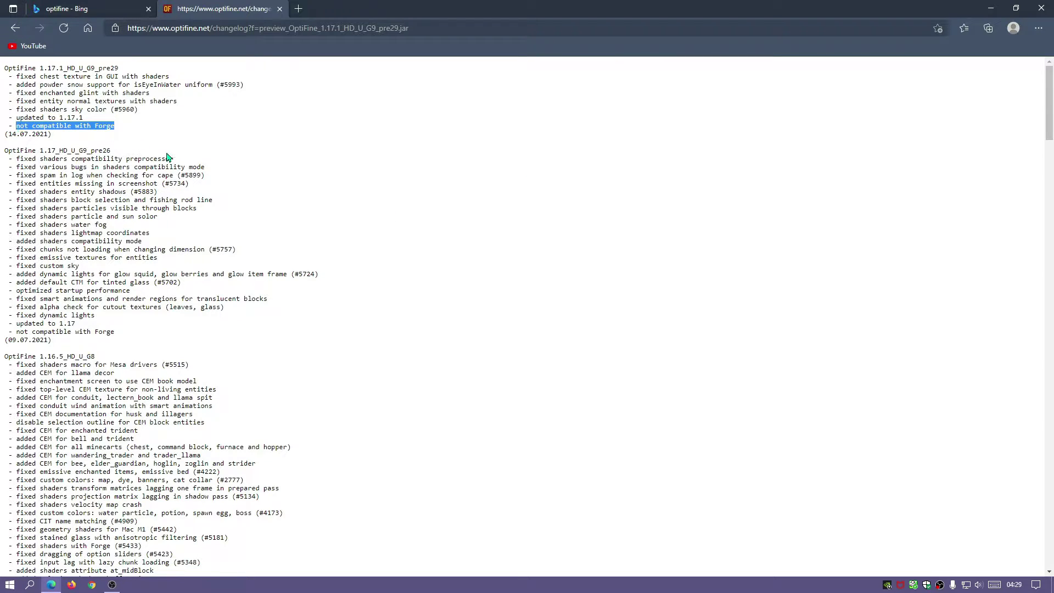
{"action": "left_click_drag", "start_coordinate": [71, 84], "coordinate": [141, 120]}
{"action": "left_click", "coordinate": [14, 28]}
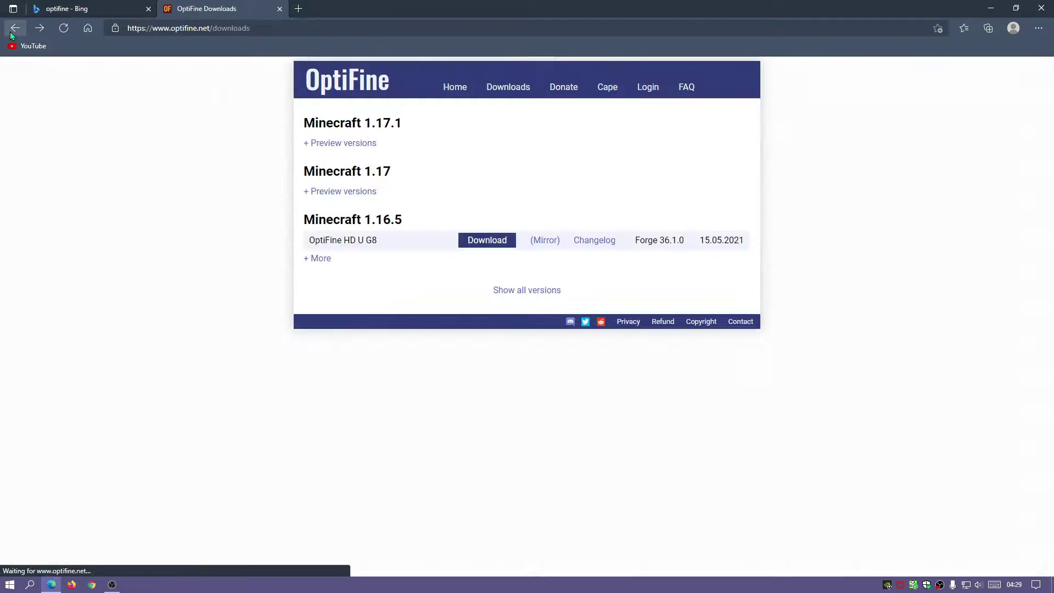
- Download the OptiFine 1.17.1 HD U G9 pre29 preview and close the video advertisement
{"action": "left_click", "coordinate": [343, 144]}
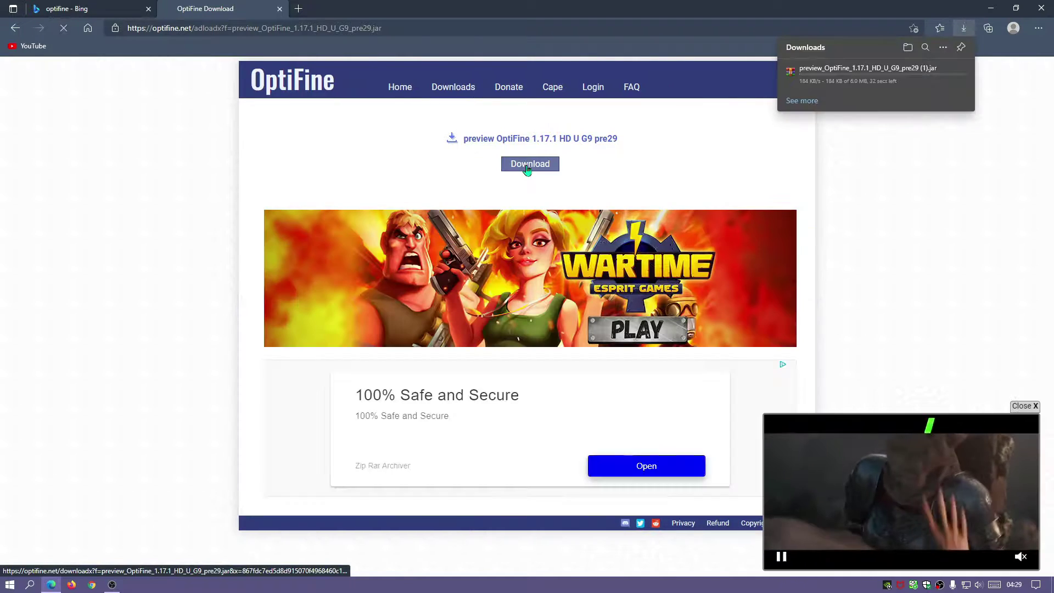
{"action": "left_click", "coordinate": [1025, 406]}
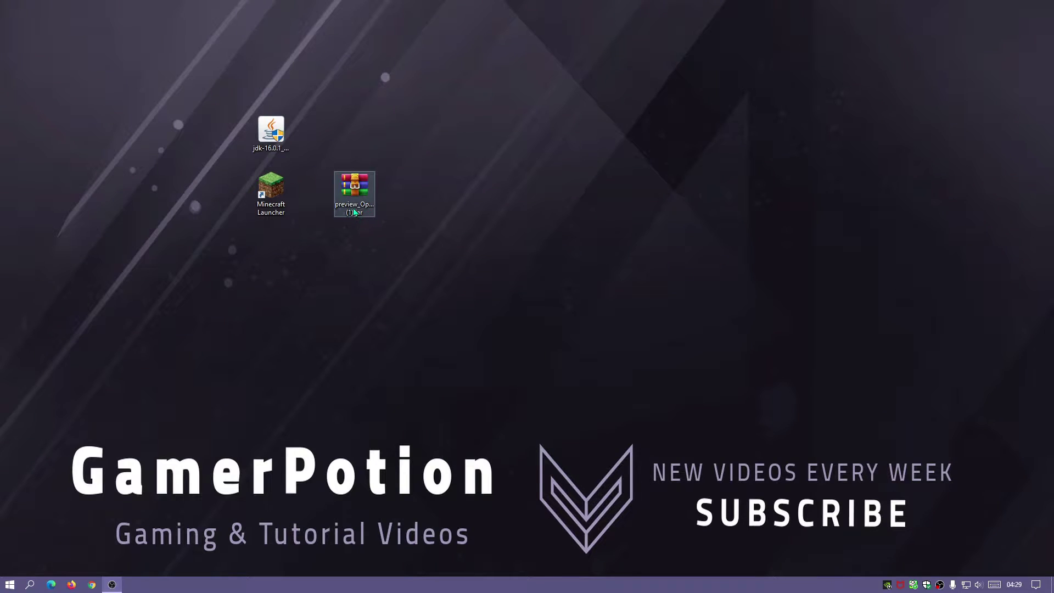
- Open the downloaded OptiFine jar on the desktop with Java(TM) Platform SE binary and install it into the .minecraft folder
{"action": "left_click", "coordinate": [359, 215]}
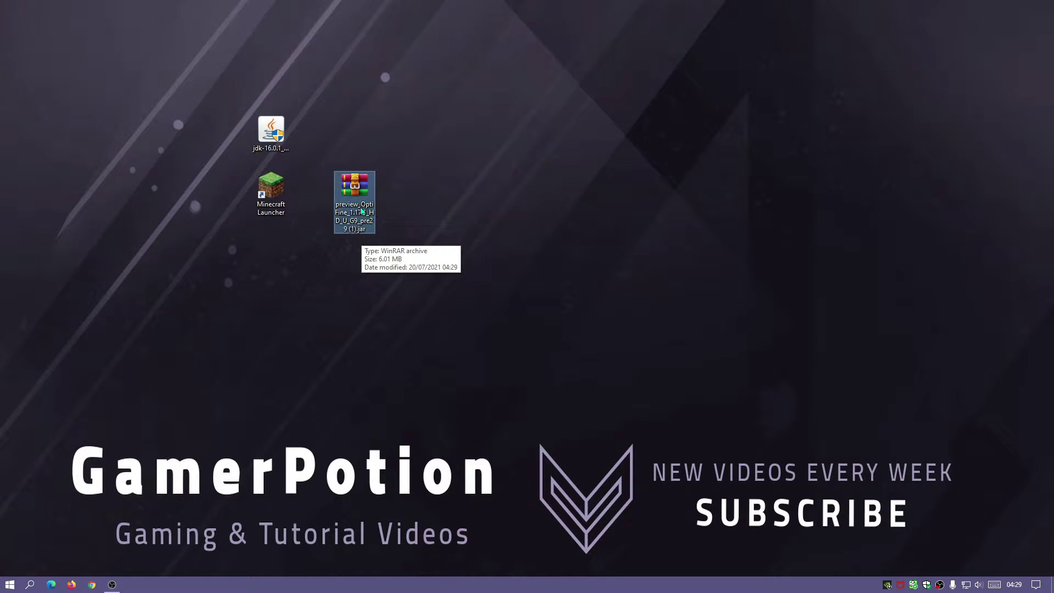
{"action": "right_click", "coordinate": [360, 206]}
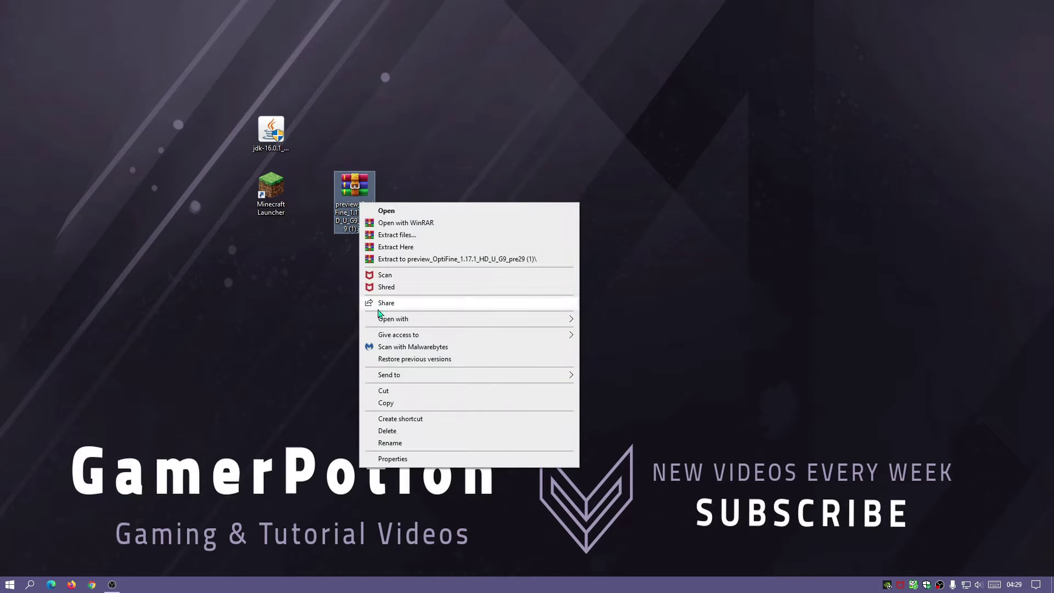
{"action": "mouse_move", "coordinate": [392, 320]}
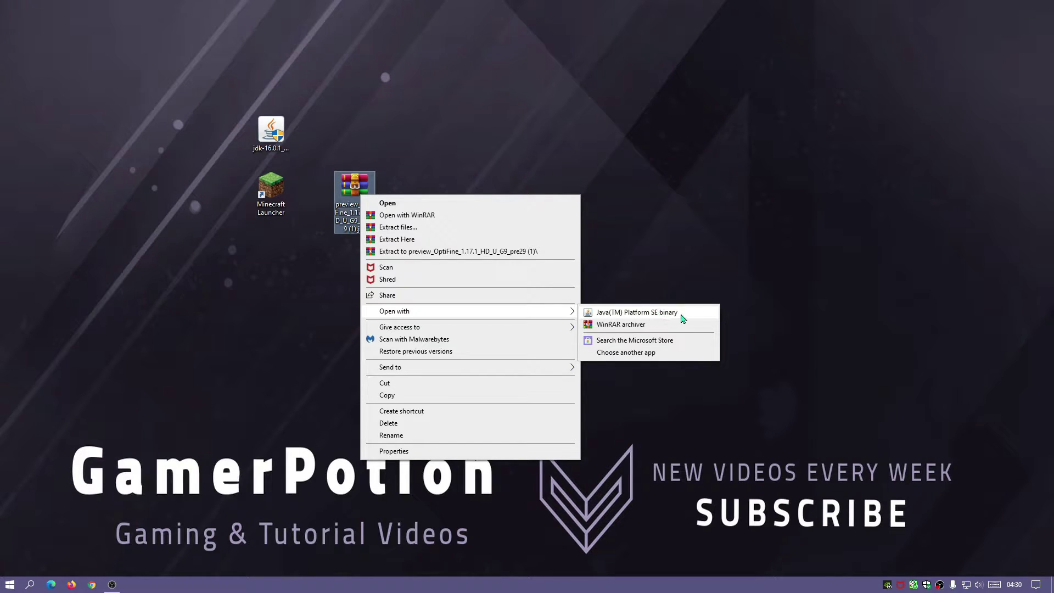
{"action": "left_click", "coordinate": [686, 317]}
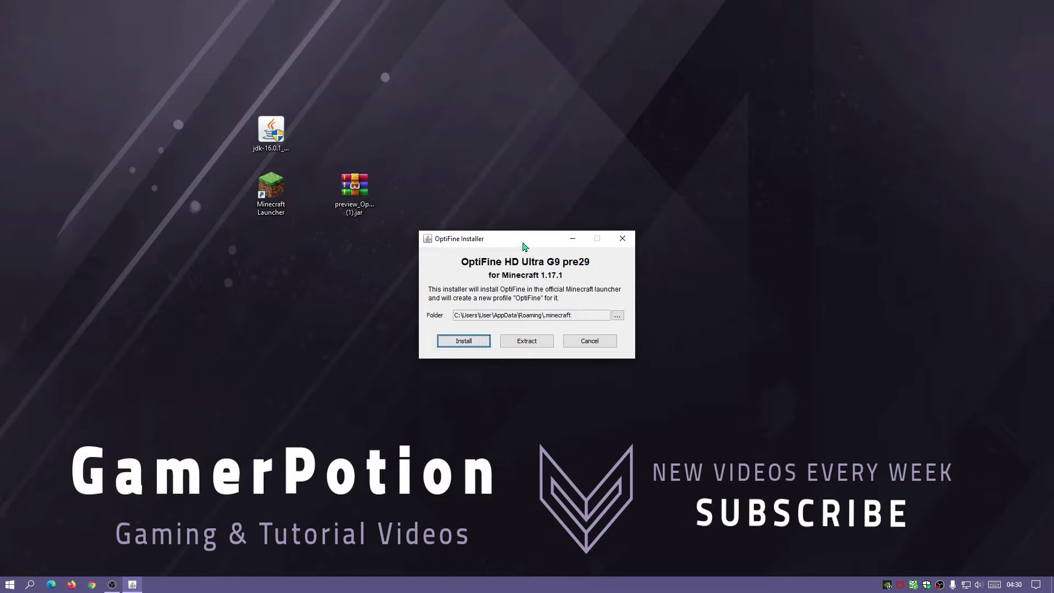
{"action": "left_click_drag", "start_coordinate": [527, 246], "coordinate": [538, 201]}
{"action": "left_click", "coordinate": [477, 299]}
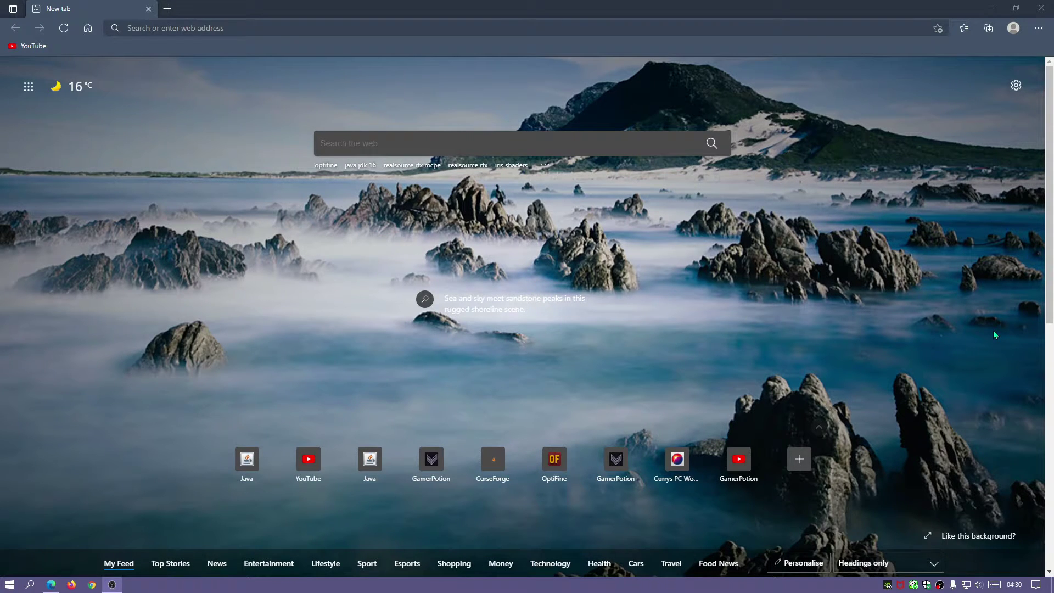
- In Microsoft Edge, search for "bsl shaders" and open the Prismarine Shader CurseForge page through the BITSLABLAB site's Edits & Extras section
{"action": "left_click", "coordinate": [246, 28]}
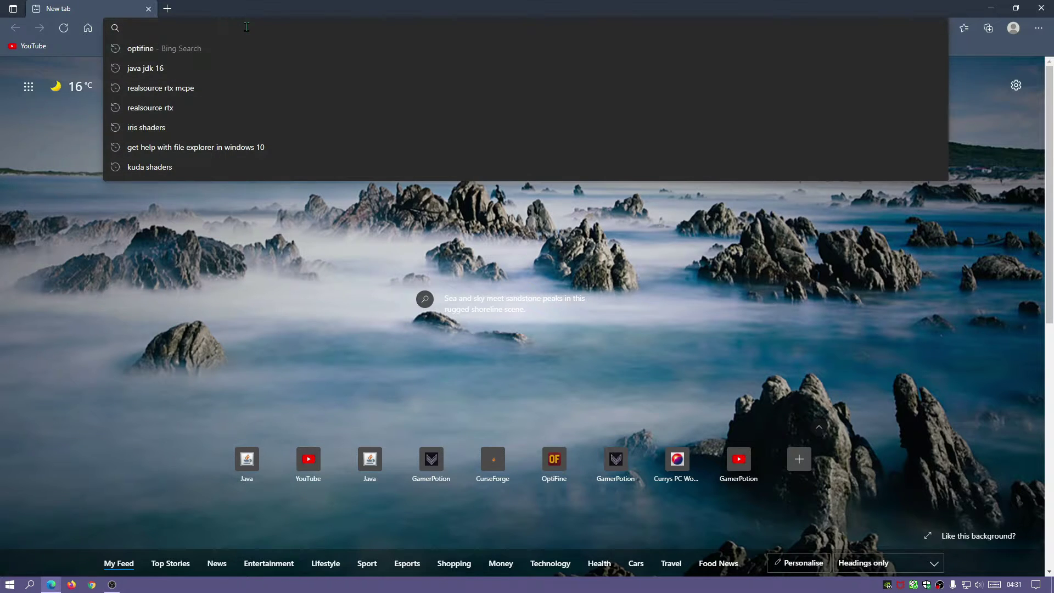
{"action": "type", "text": "bsl shaders"}
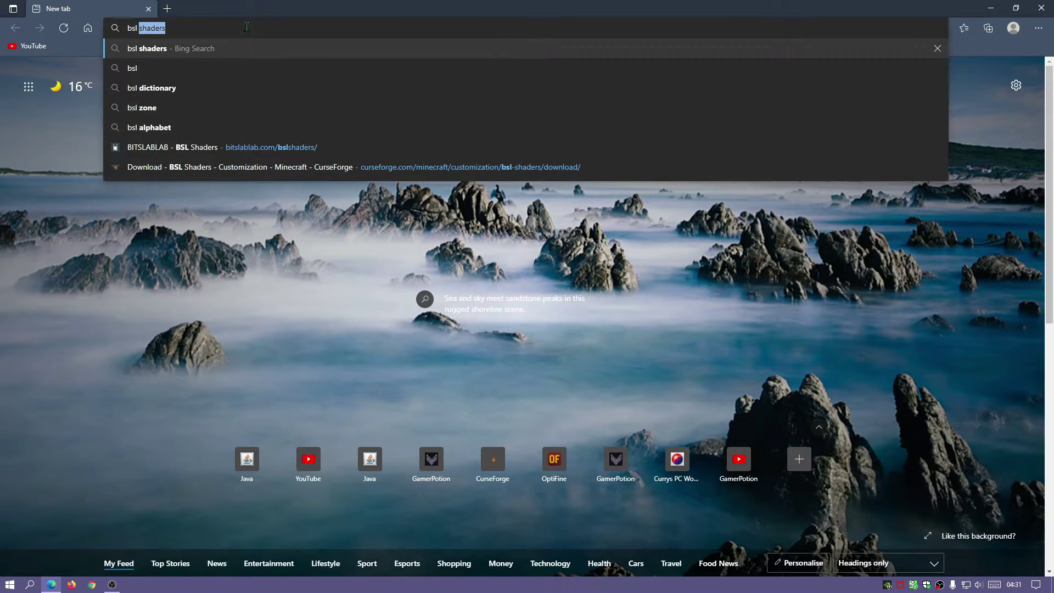
{"action": "key", "text": "Return"}
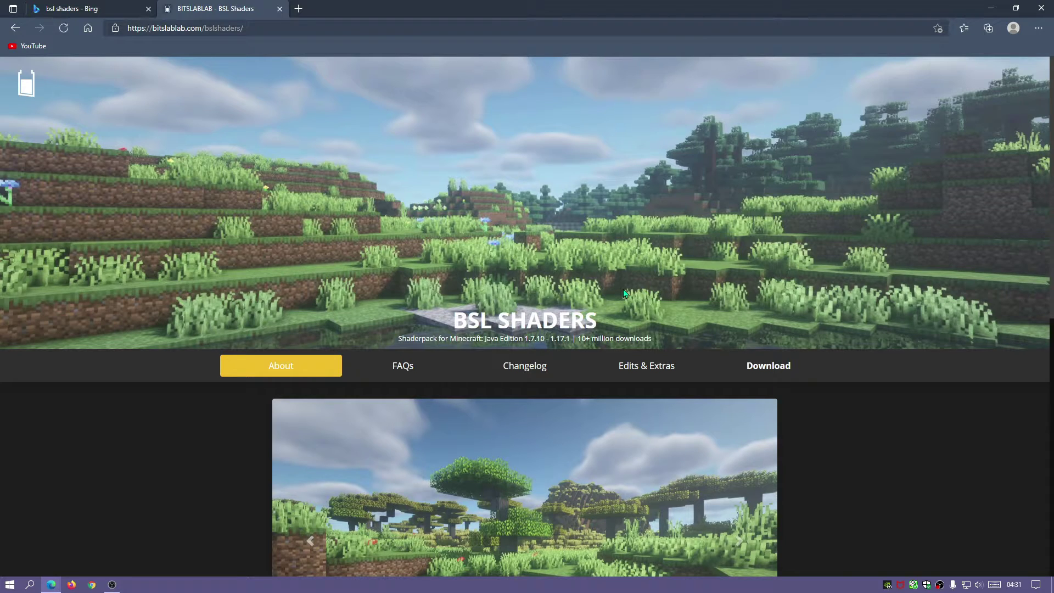
{"action": "scroll", "coordinate": [673, 382], "scroll_direction": "down", "scroll_amount": 1}
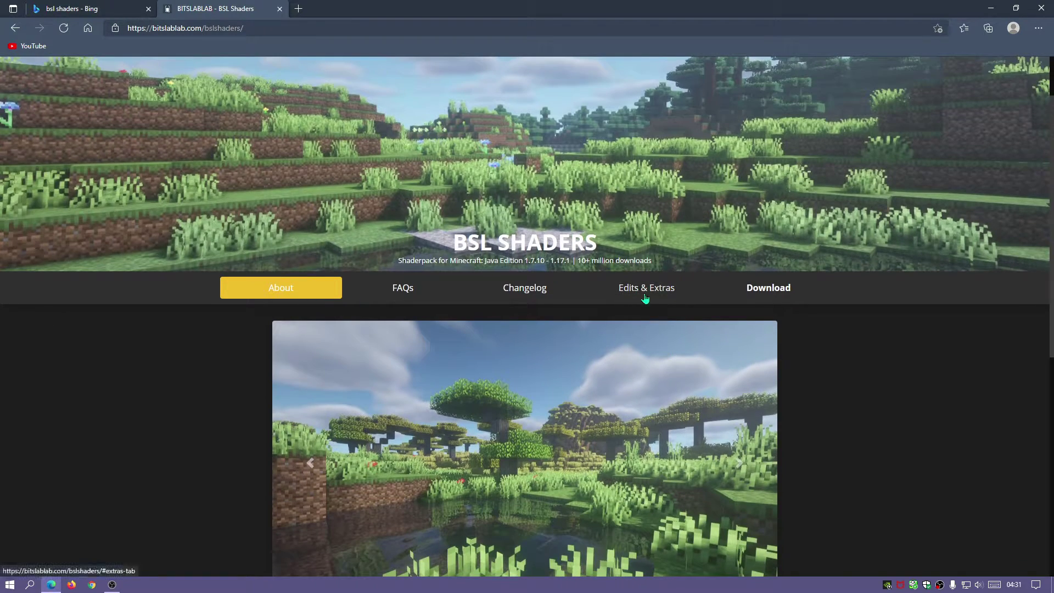
{"action": "left_click", "coordinate": [649, 293]}
{"action": "scroll", "coordinate": [481, 260], "scroll_direction": "down", "scroll_amount": 2}
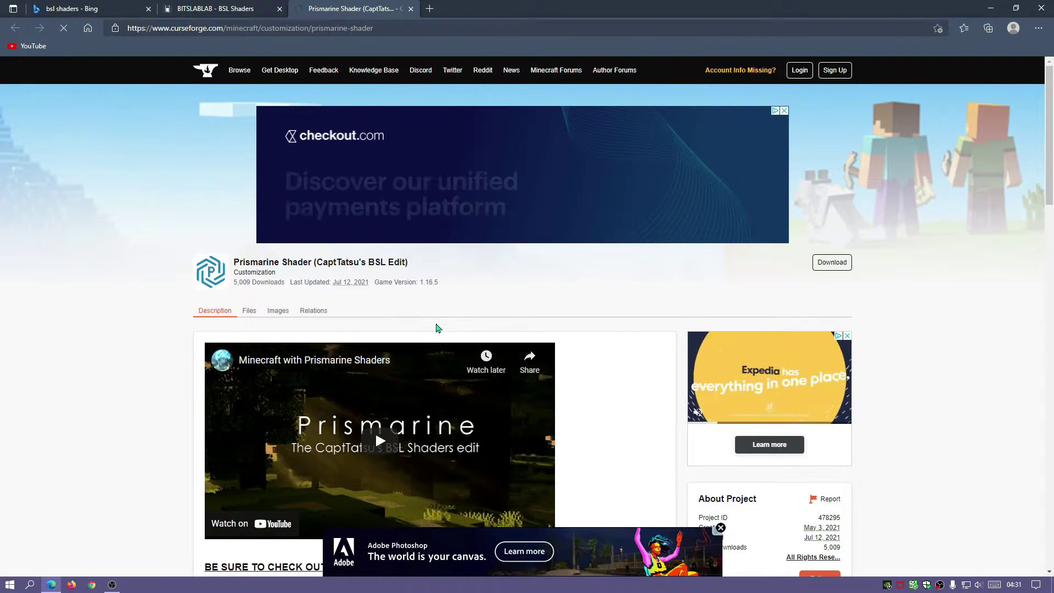
- Download the Prismarine V2.15a main file from the shader's CurseForge files
{"action": "left_click", "coordinate": [250, 311]}
{"action": "scroll", "coordinate": [537, 342], "scroll_direction": "down", "scroll_amount": 3}
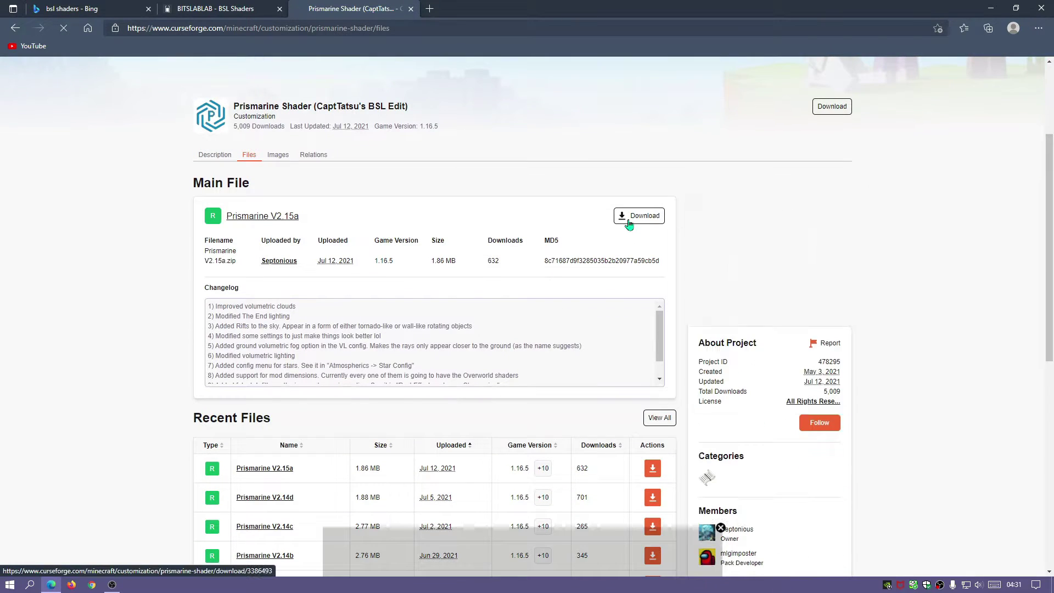
{"action": "left_click", "coordinate": [629, 220]}
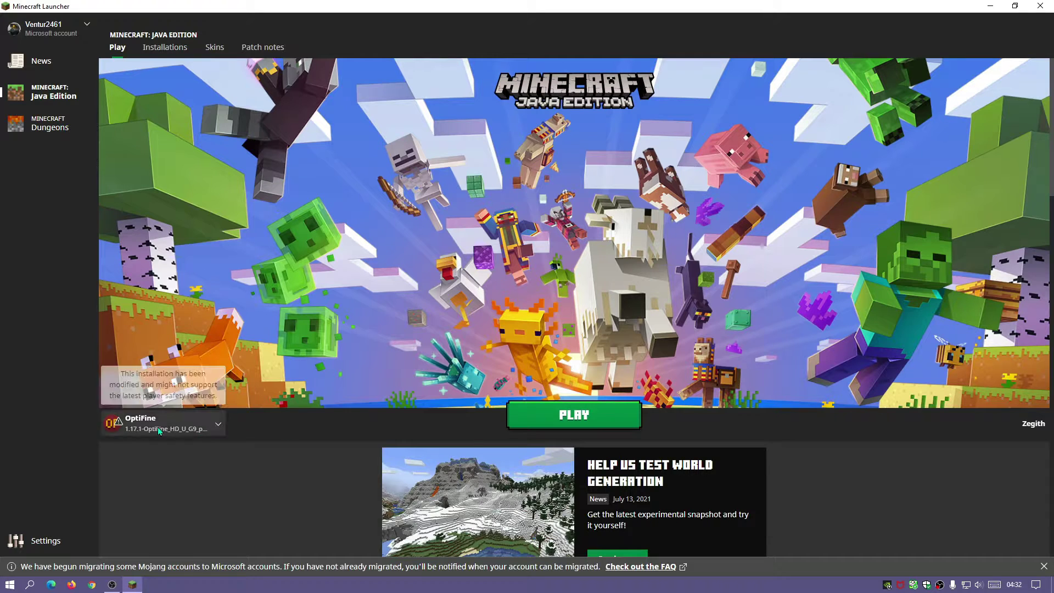
- In Minecraft Launcher, open the game folder of the OptiFine installation and minimize the launcher, leaving the .minecraft folder on screen
{"action": "left_click", "coordinate": [157, 427]}
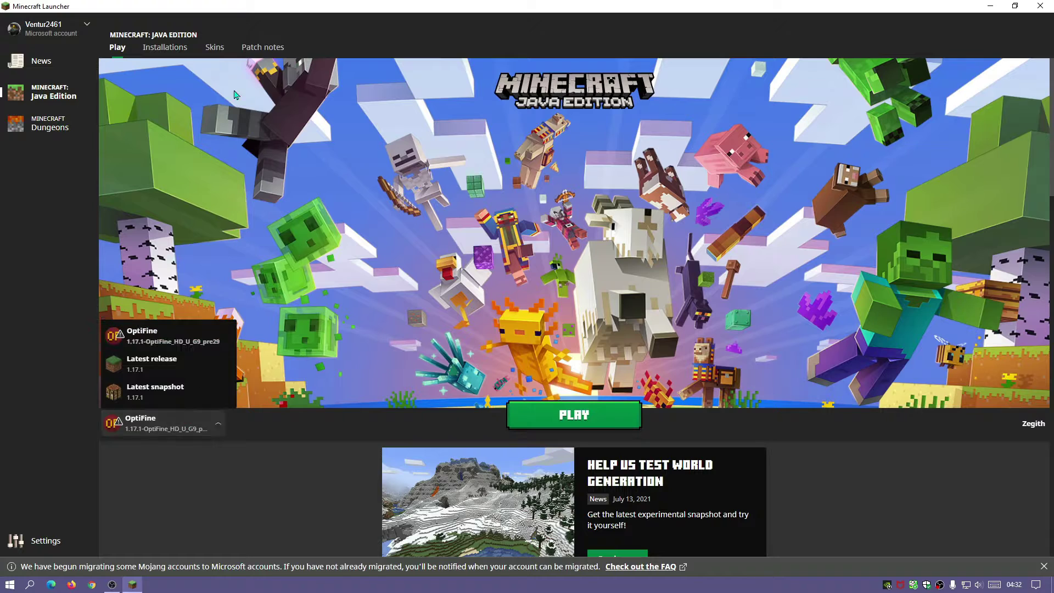
{"action": "left_click", "coordinate": [173, 47]}
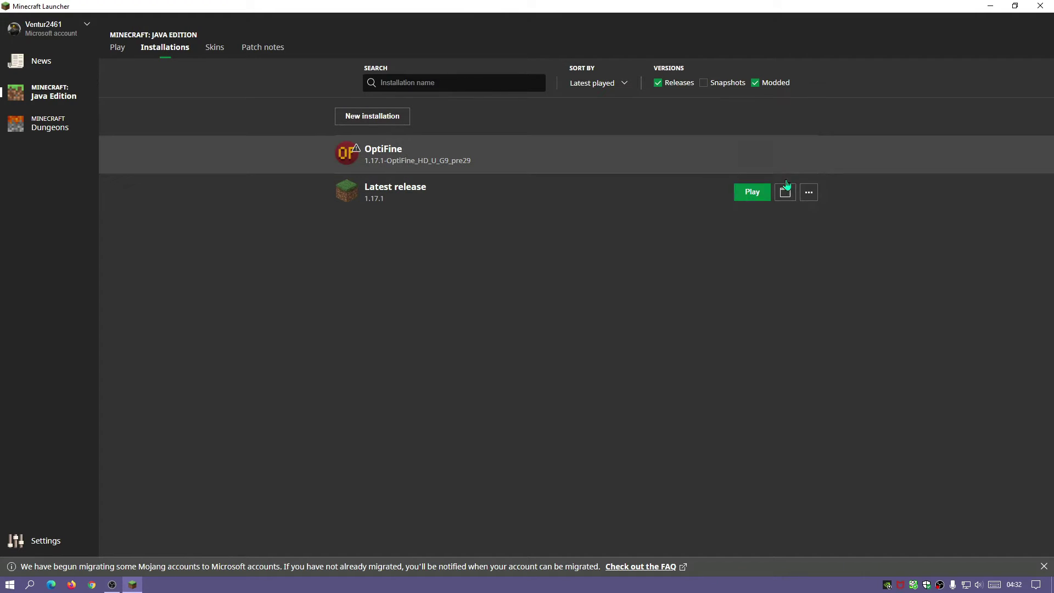
{"action": "left_click", "coordinate": [786, 156]}
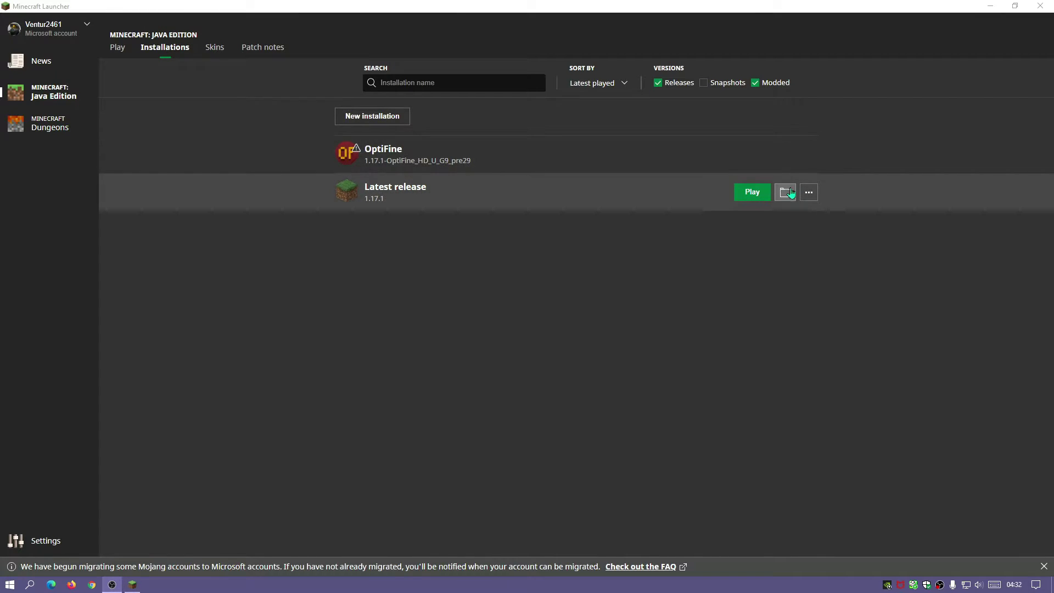
{"action": "left_click", "coordinate": [788, 159]}
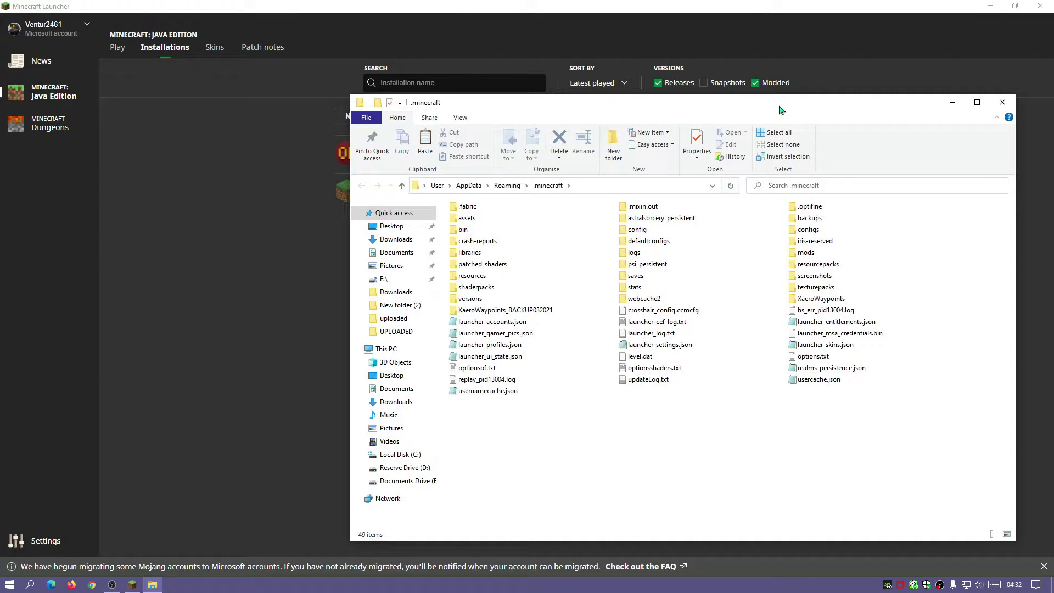
{"action": "left_click_drag", "start_coordinate": [781, 110], "coordinate": [660, 103]}
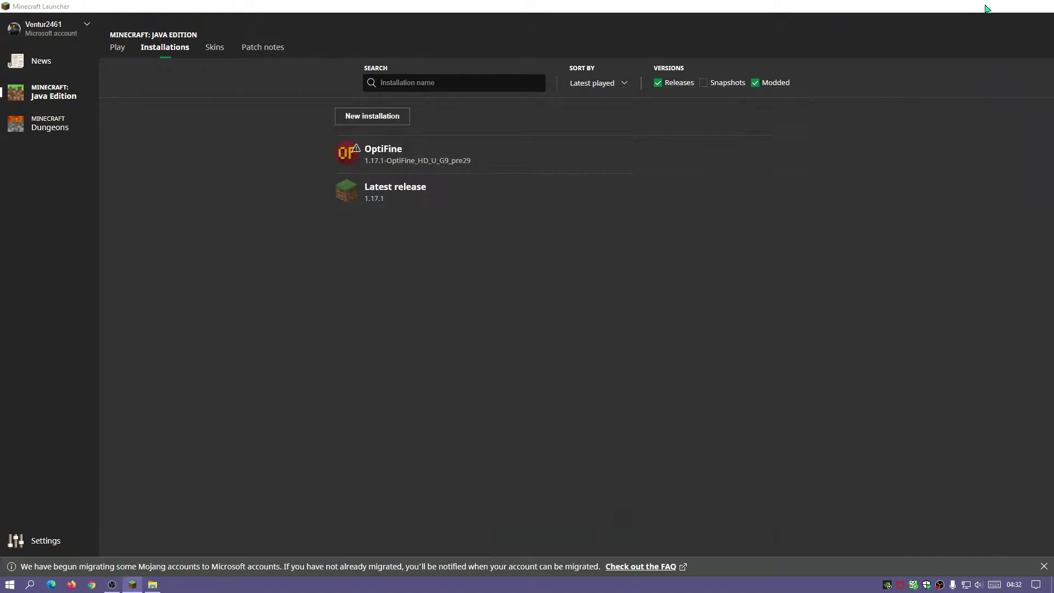
{"action": "left_click", "coordinate": [983, 9]}
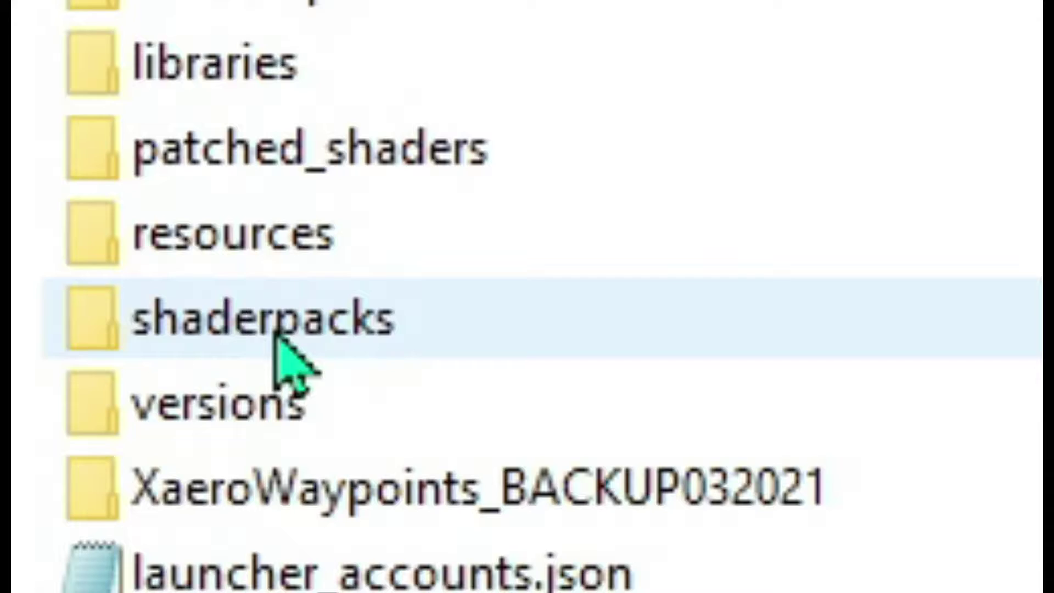
- Open the shaderpacks folder inside the .minecraft folder
{"action": "left_click", "coordinate": [368, 280]}
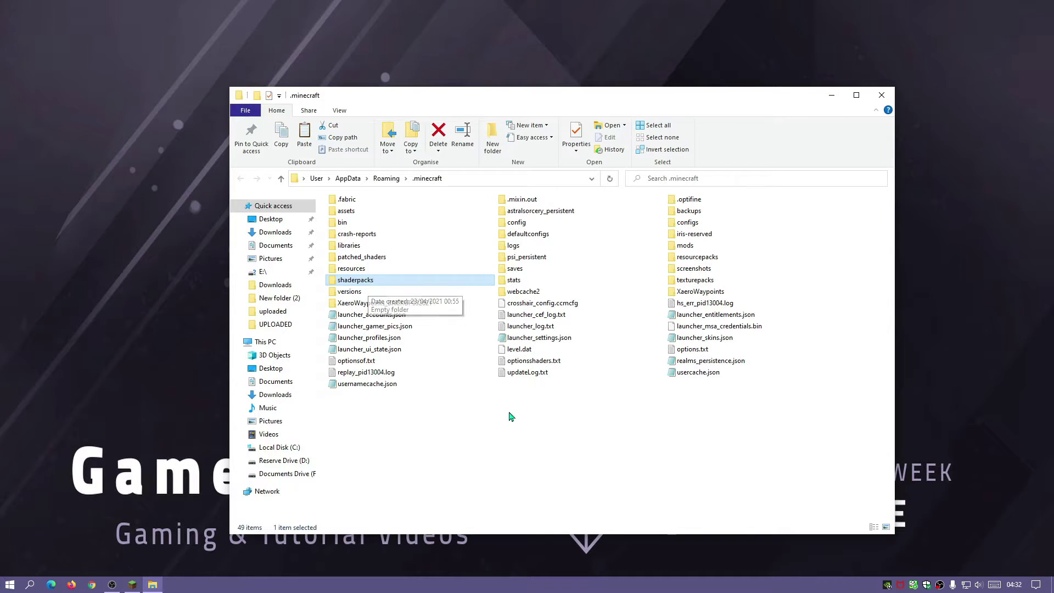
{"action": "right_click", "coordinate": [510, 417]}
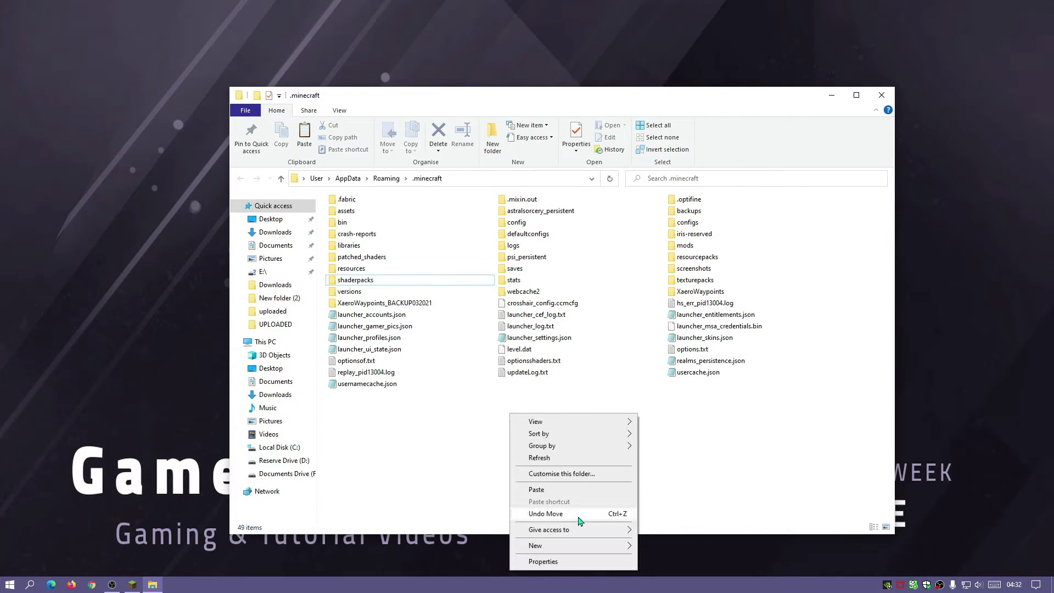
{"action": "mouse_move", "coordinate": [586, 550]}
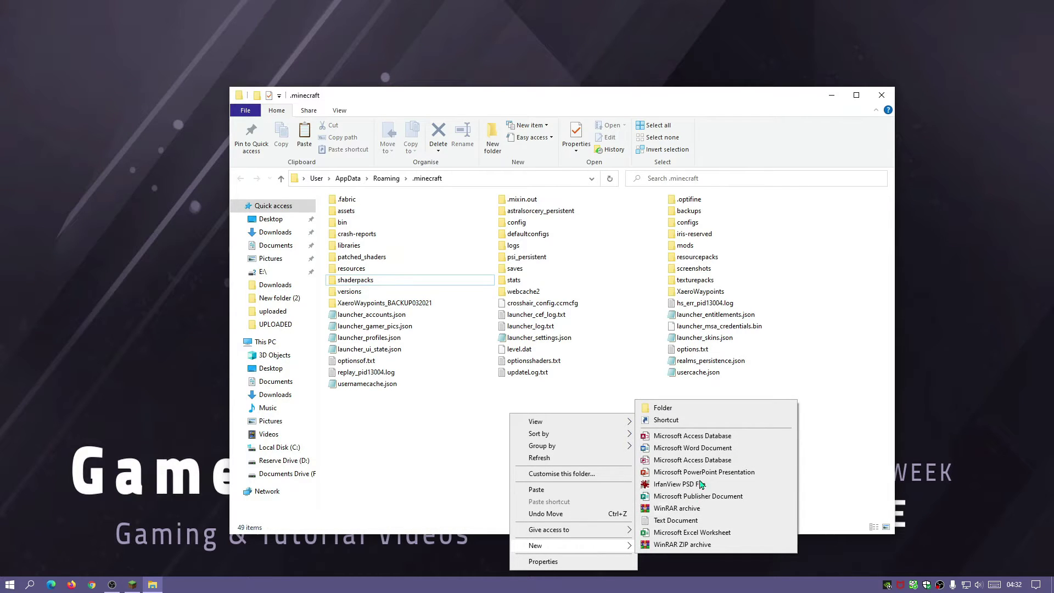
{"action": "left_click", "coordinate": [356, 282]}
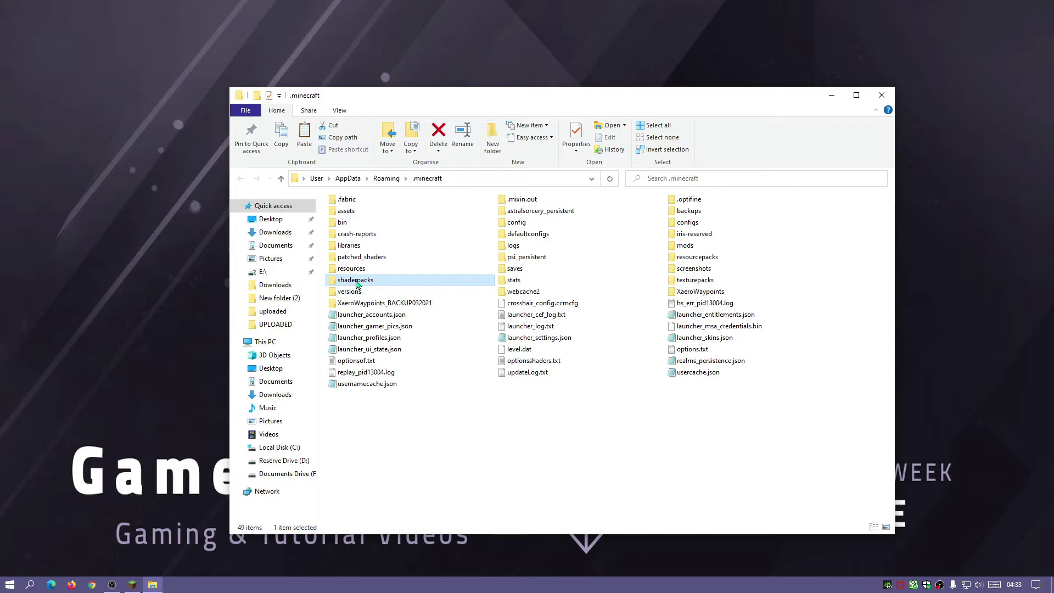
{"action": "double_click", "coordinate": [356, 282]}
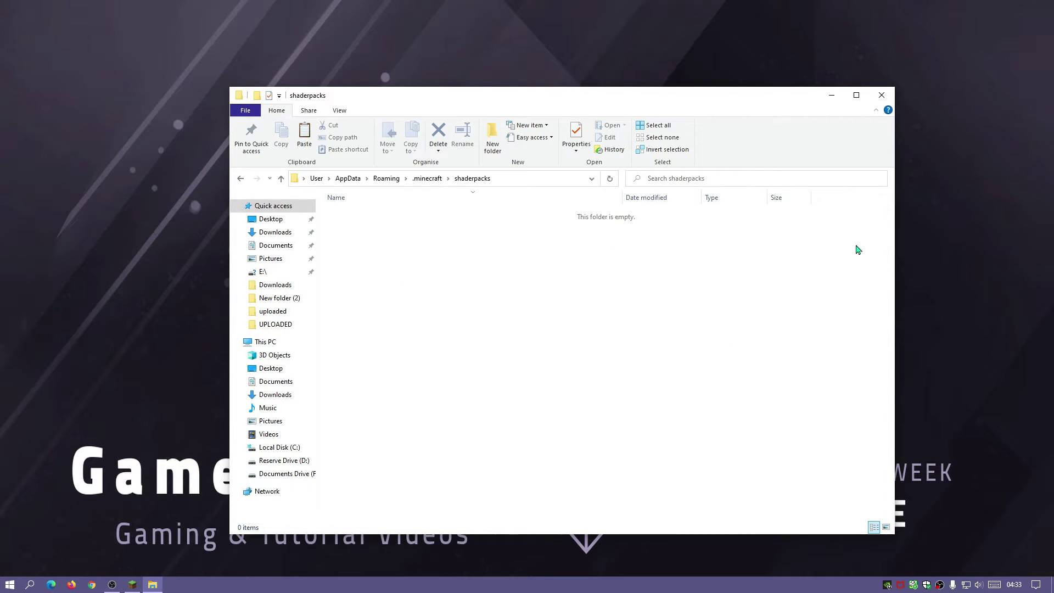
- Resize the folder window to reveal the desktop, move the Prismarine V2.15a zip into shaderpacks, and enlarge the window again
{"action": "left_click_drag", "start_coordinate": [894, 243], "coordinate": [497, 240]}
{"action": "left_click_drag", "start_coordinate": [371, 101], "coordinate": [638, 64]}
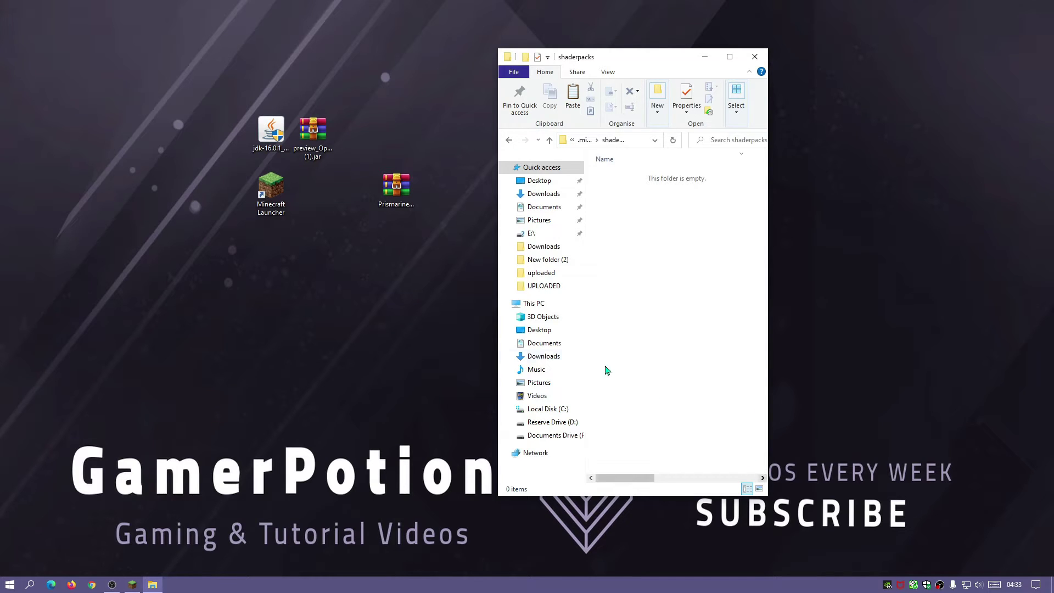
{"action": "left_click_drag", "start_coordinate": [385, 215], "coordinate": [670, 297]}
{"action": "left_click_drag", "start_coordinate": [771, 247], "coordinate": [934, 247]}
{"action": "left_click_drag", "start_coordinate": [767, 61], "coordinate": [494, 92]}
{"action": "left_click_drag", "start_coordinate": [674, 257], "coordinate": [893, 283]}
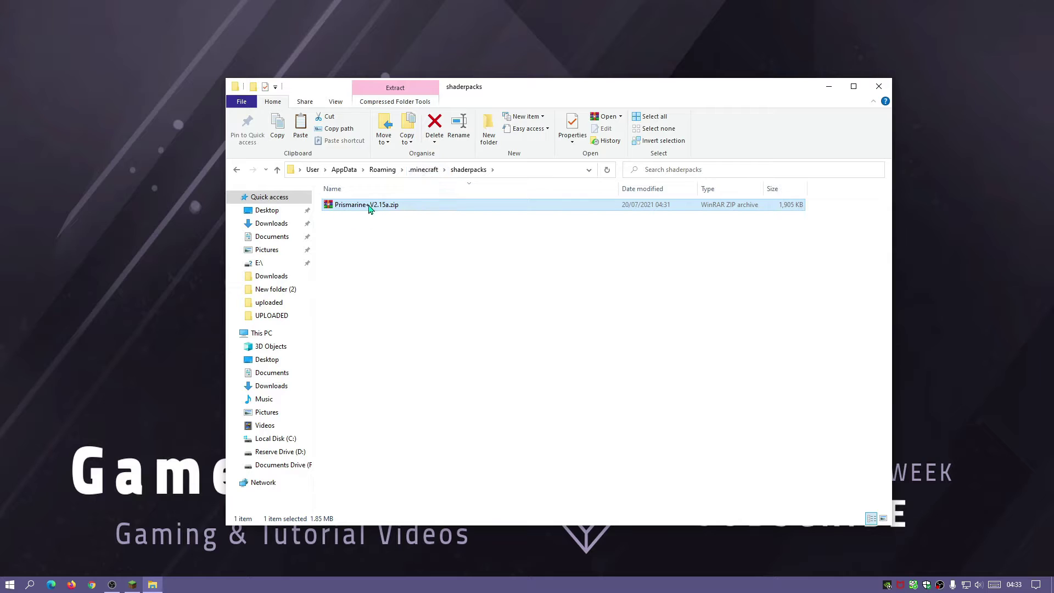
- Close the shaderpacks folder and launch the OptiFine 1.17.1 installation from Minecraft Launcher
{"action": "left_click", "coordinate": [879, 87]}
{"action": "left_click", "coordinate": [134, 584]}
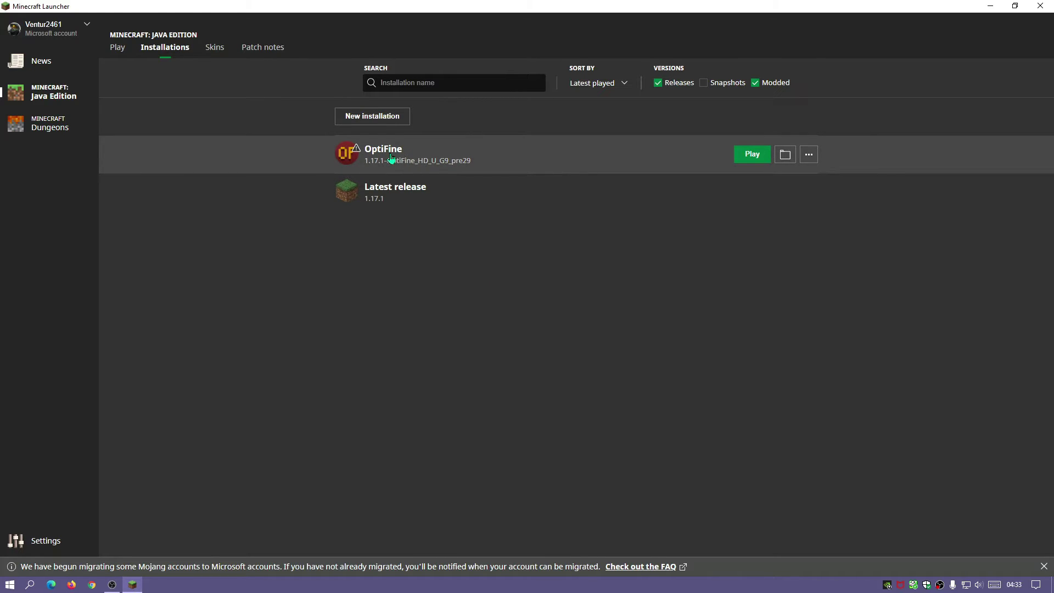
{"action": "left_click", "coordinate": [752, 155]}
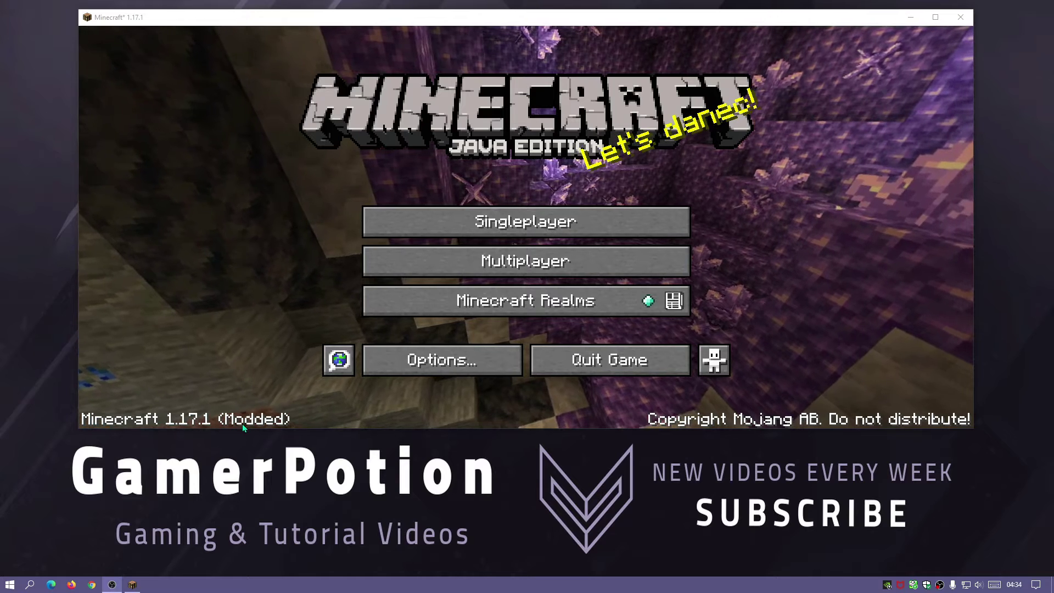
- Select Prismarine+V2.15a.zip as the active shader in the video settings and return to the title screen
{"action": "left_click", "coordinate": [423, 369]}
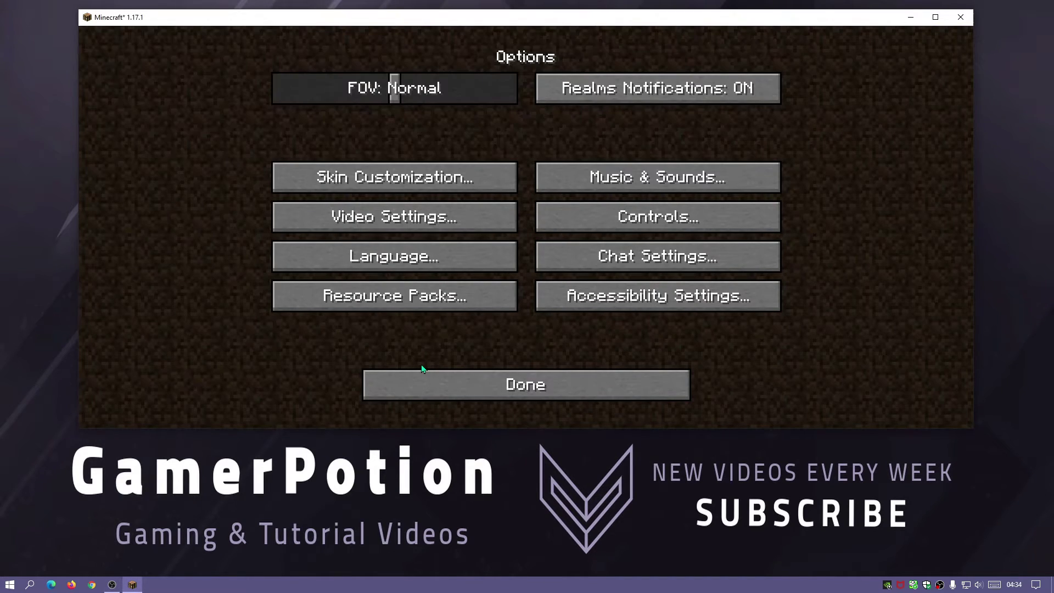
{"action": "left_click", "coordinate": [409, 220]}
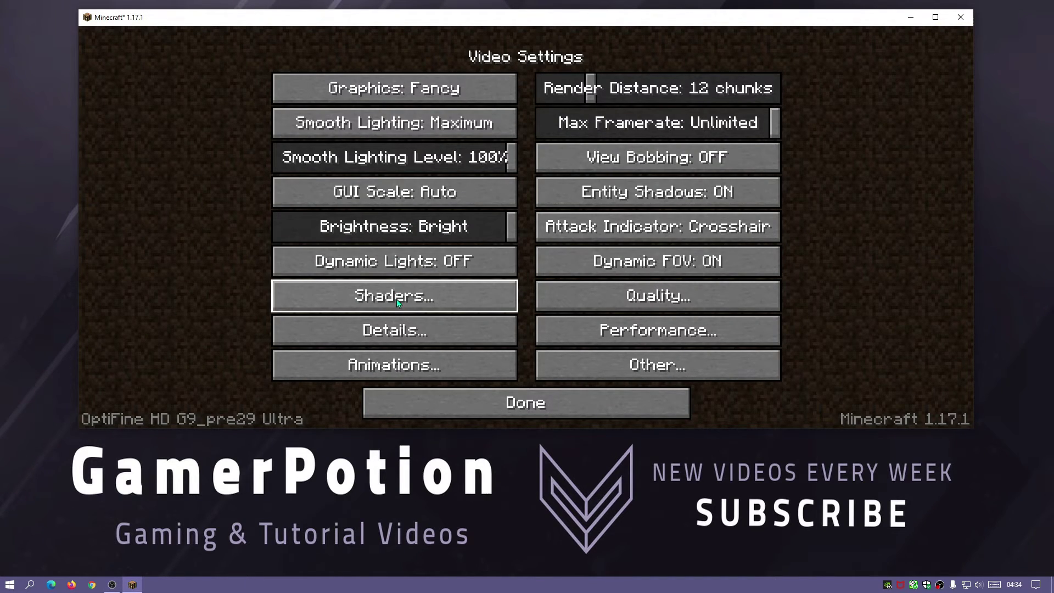
{"action": "left_click", "coordinate": [420, 300]}
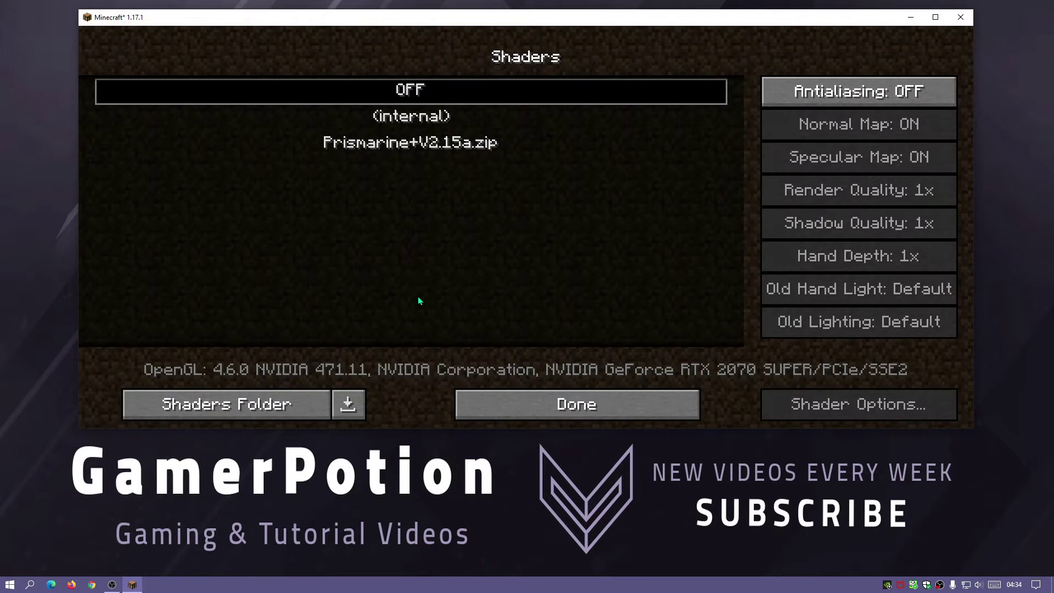
{"action": "left_click", "coordinate": [382, 143]}
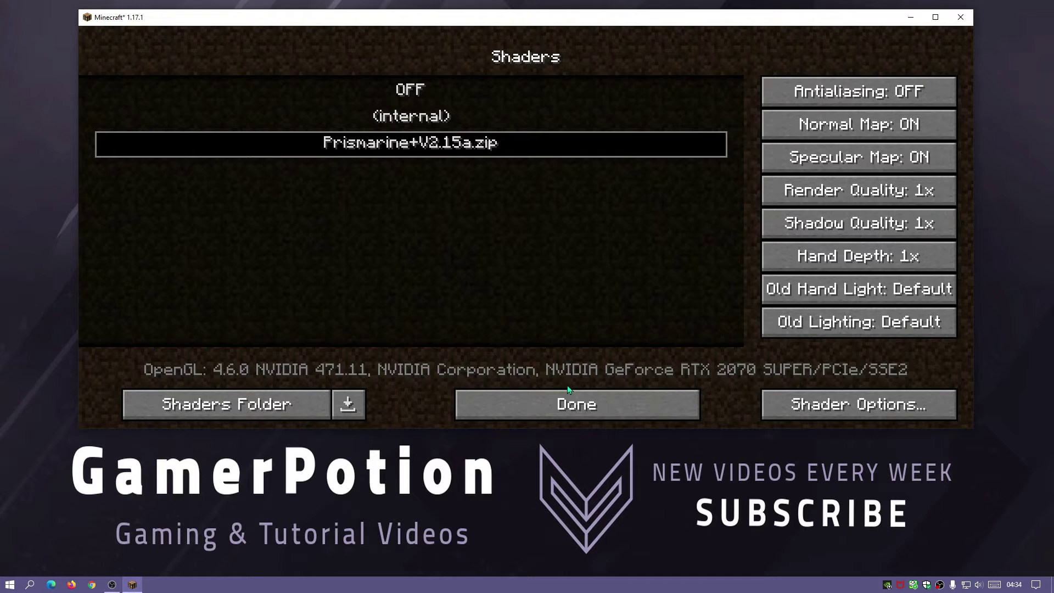
{"action": "left_click", "coordinate": [568, 392]}
{"action": "left_click", "coordinate": [563, 397]}
{"action": "left_click", "coordinate": [558, 389]}
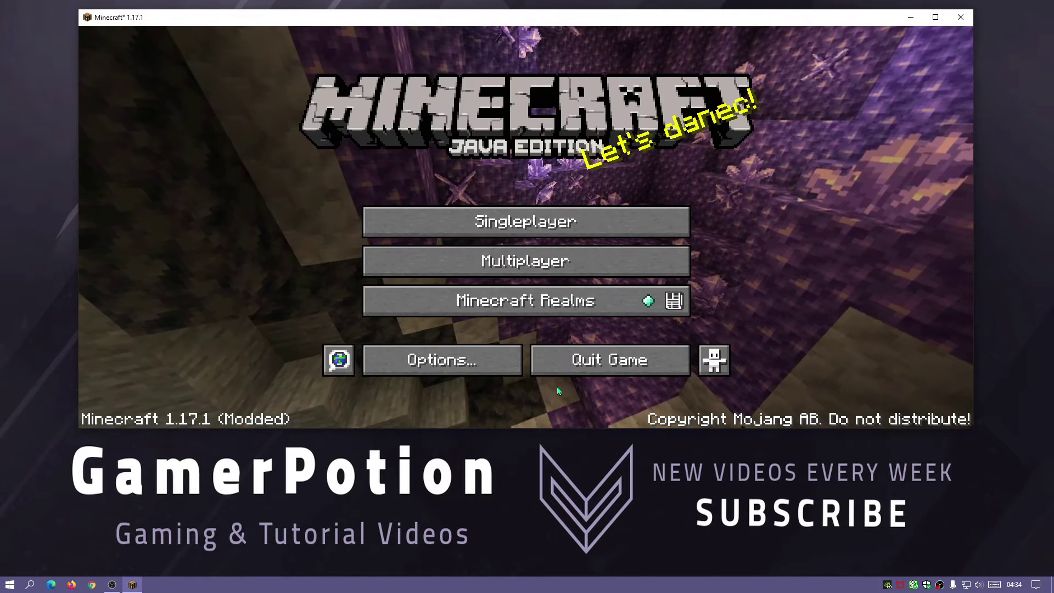
- Create a new singleplayer world with the default name, game mode and difficulty
{"action": "left_click", "coordinate": [537, 230]}
{"action": "left_click", "coordinate": [614, 365]}
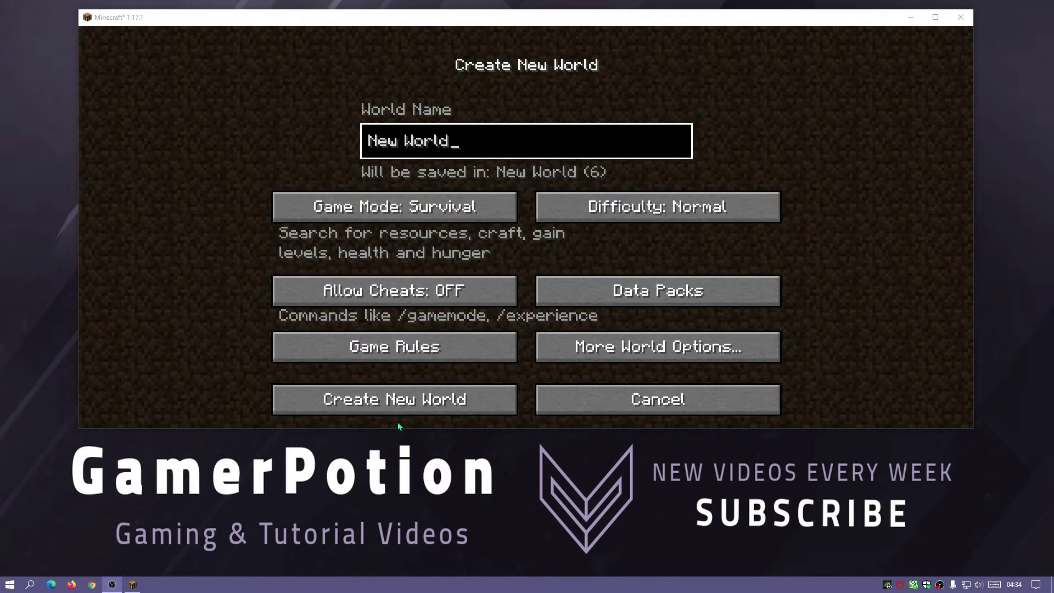
{"action": "left_click", "coordinate": [382, 404]}
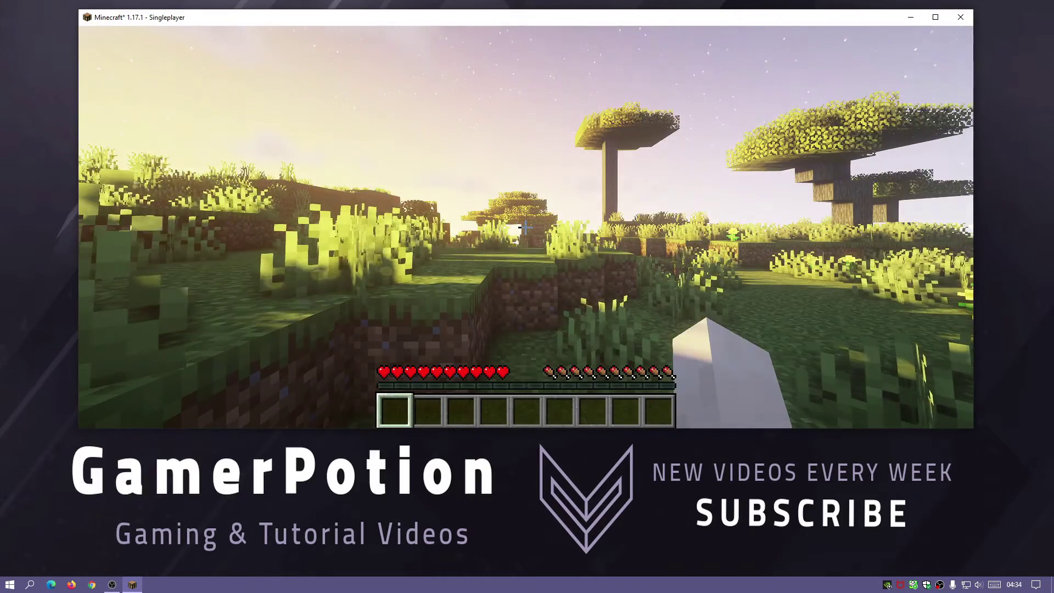
- Walk forward through the new world to examine how the Prismarine shader renders the landscape
{"action": "key", "text": "w"}
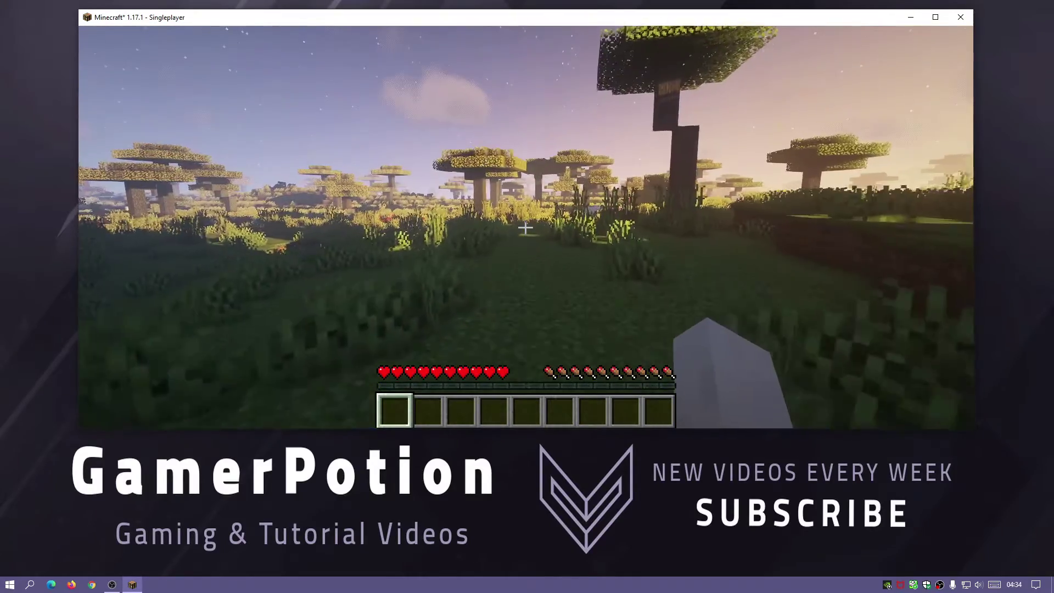
{"action": "key", "text": "w"}
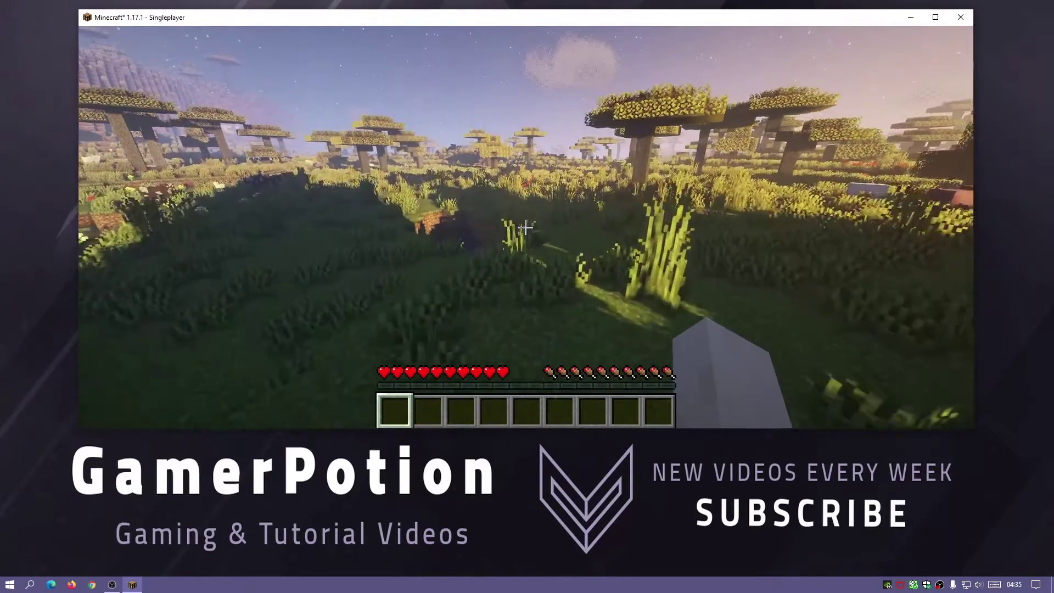
{"action": "key", "text": "w"}
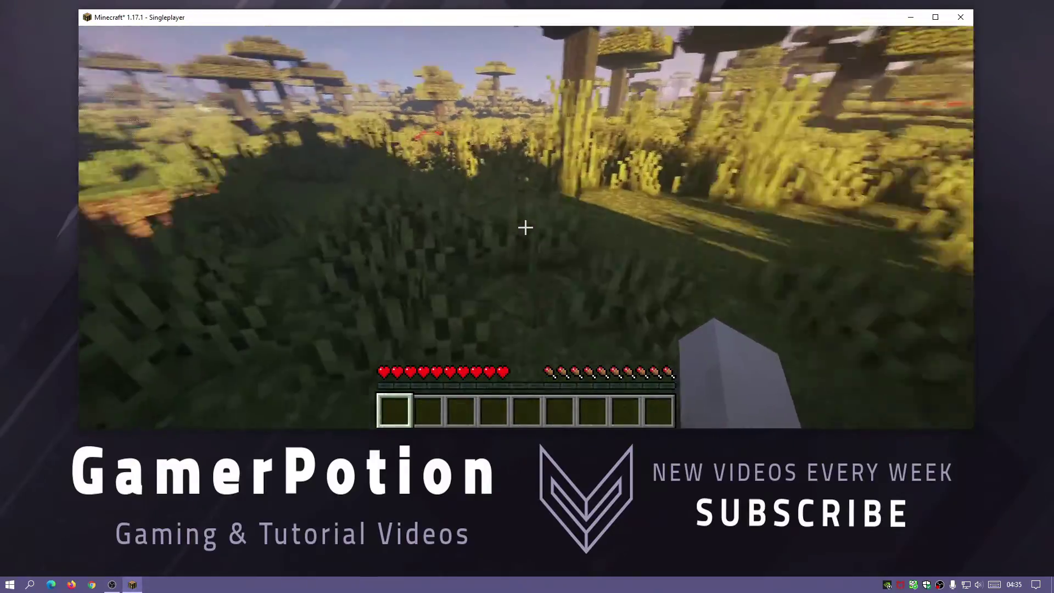
{"action": "key", "text": "w"}
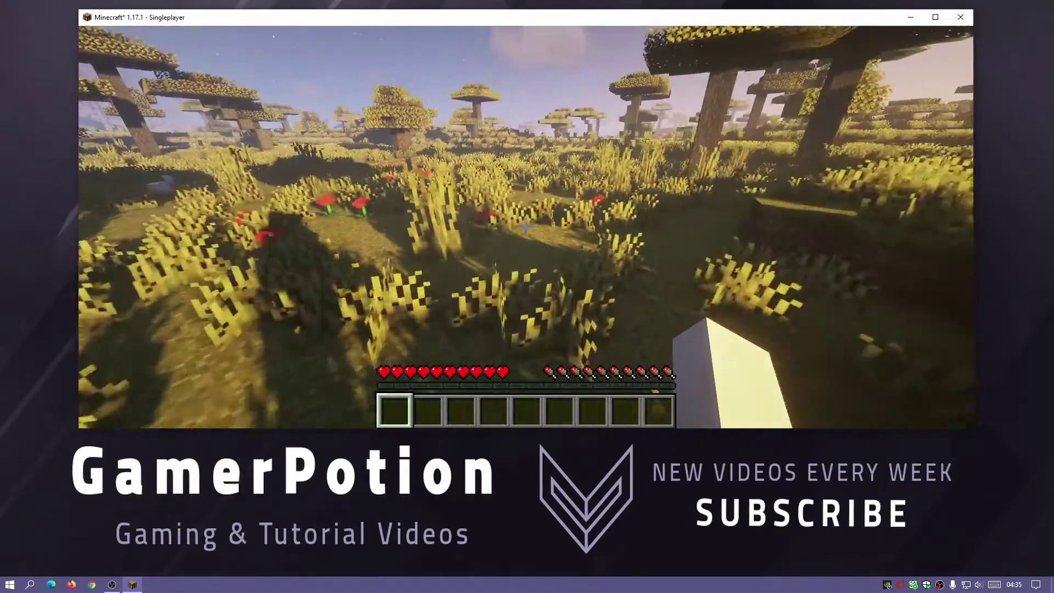
{"action": "key", "text": "w"}
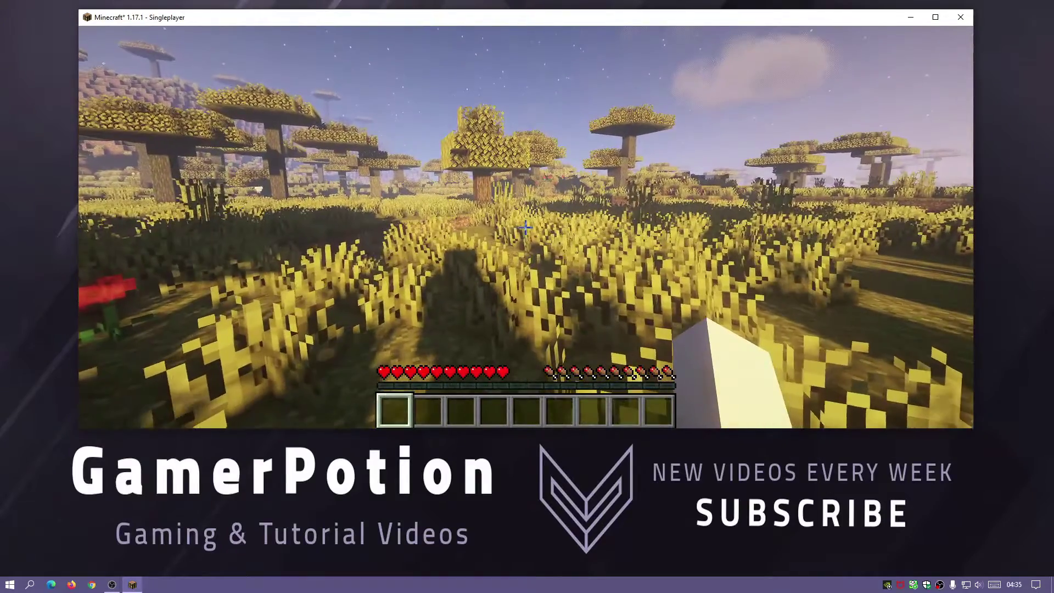
- Pause the game and turn on Toon Lightmap in the Prismarine shader's Lighting options, returning to the Shader Options overview
{"action": "key", "text": "Escape"}
{"action": "left_click", "coordinate": [438, 273]}
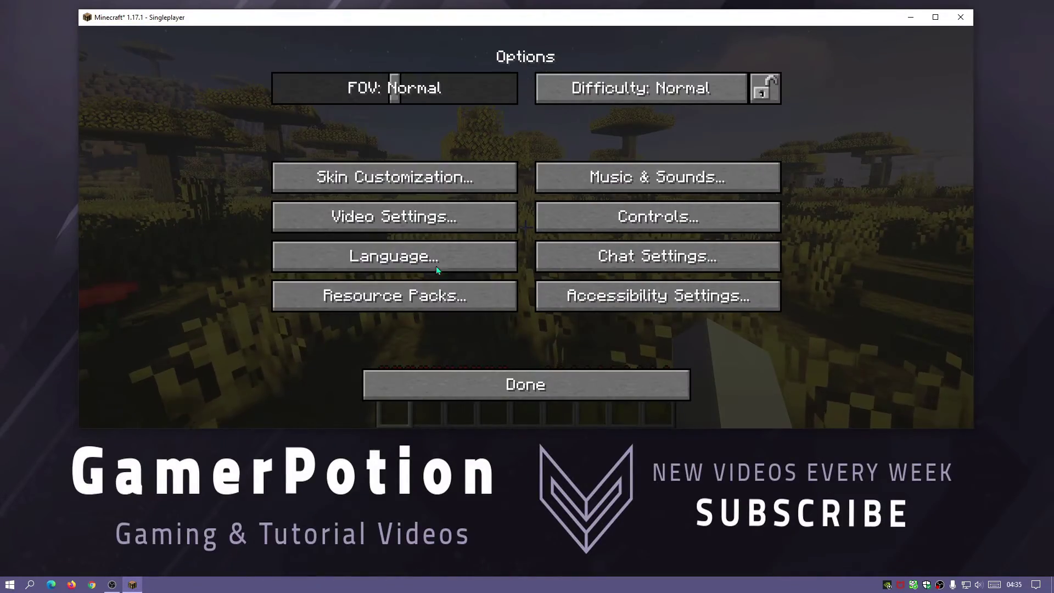
{"action": "left_click", "coordinate": [395, 219]}
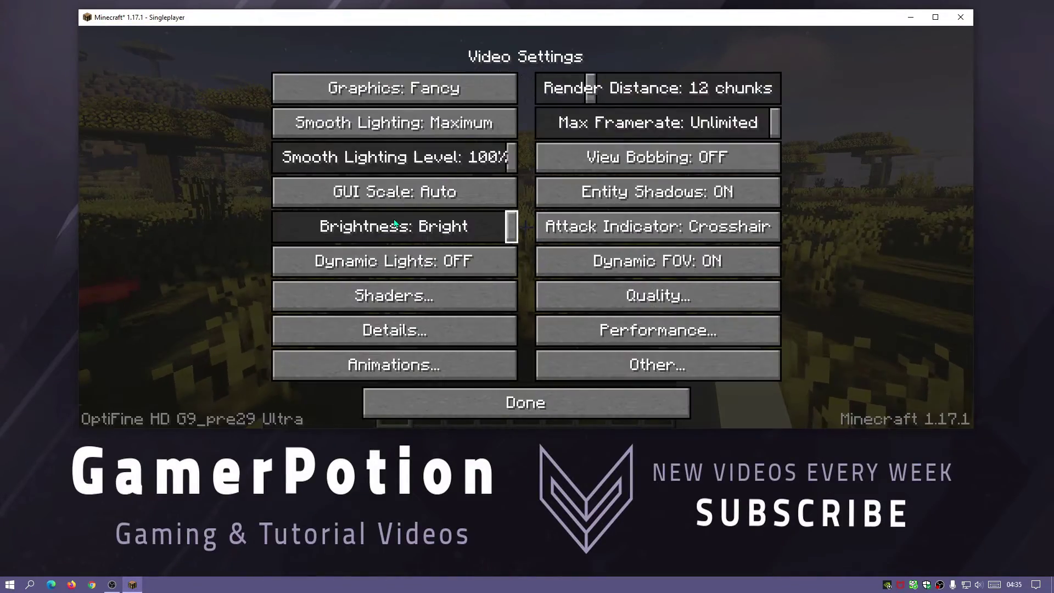
{"action": "left_click", "coordinate": [432, 299]}
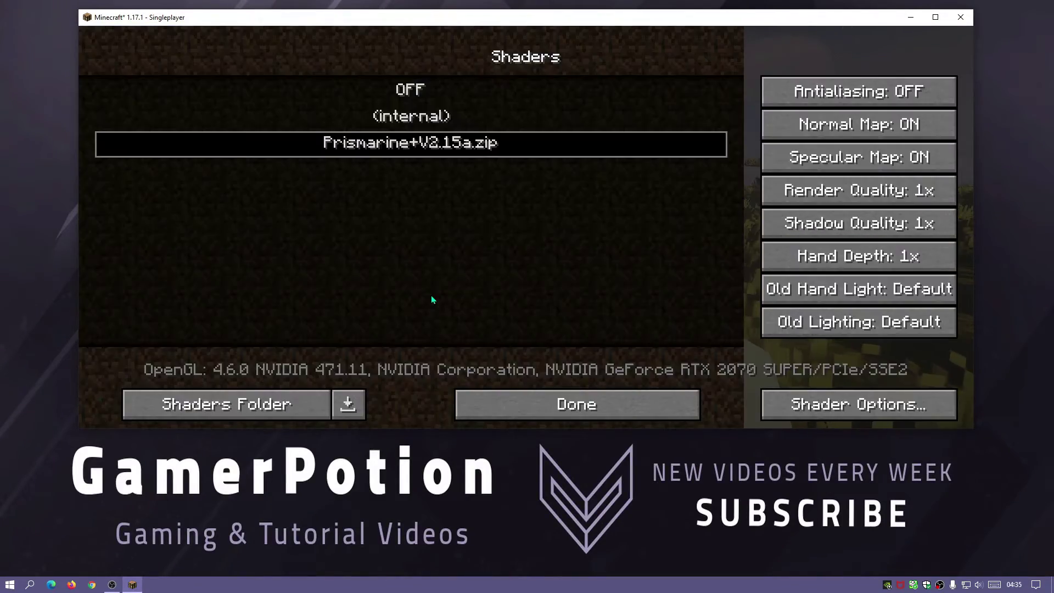
{"action": "left_click", "coordinate": [840, 407]}
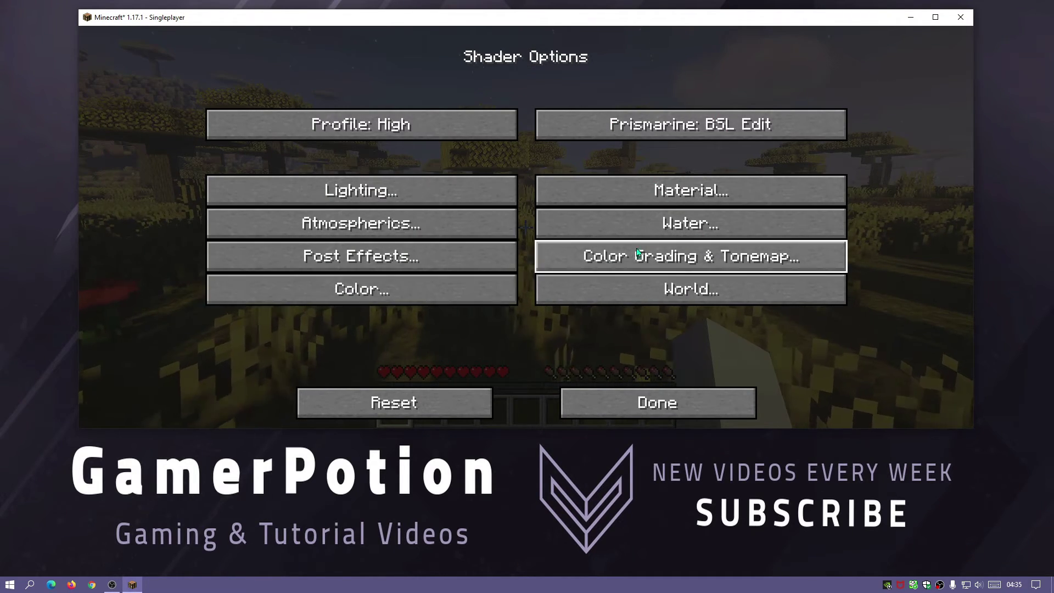
{"action": "left_click", "coordinate": [374, 191]}
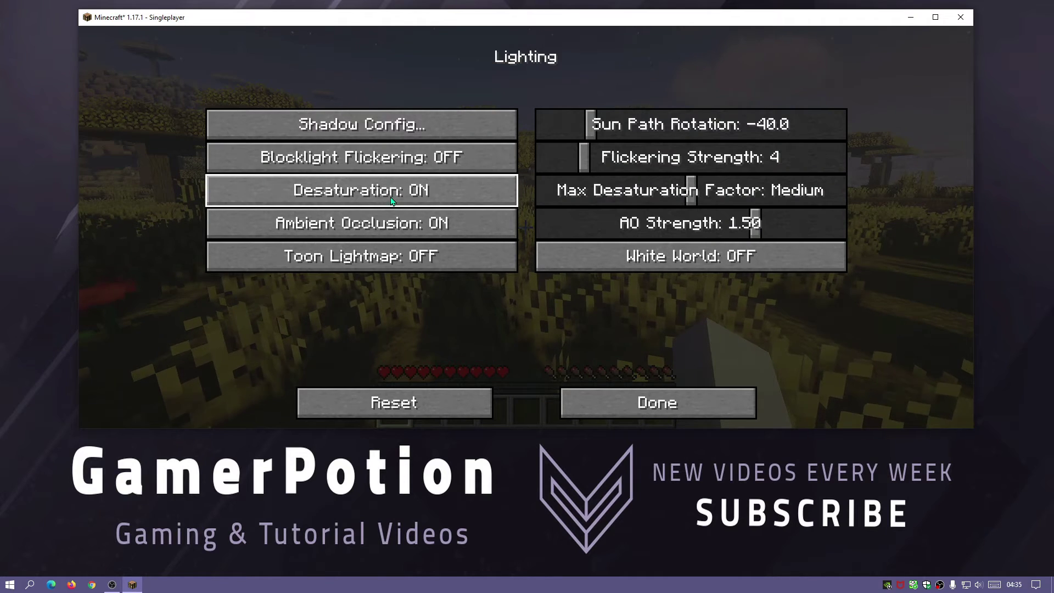
{"action": "left_click", "coordinate": [387, 262]}
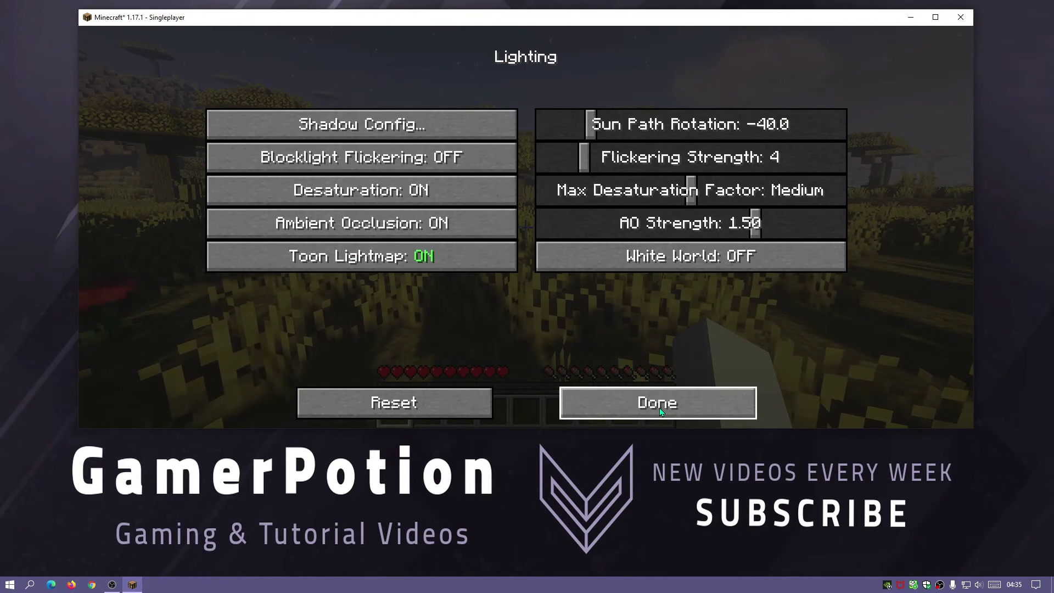
{"action": "key", "text": "Escape"}
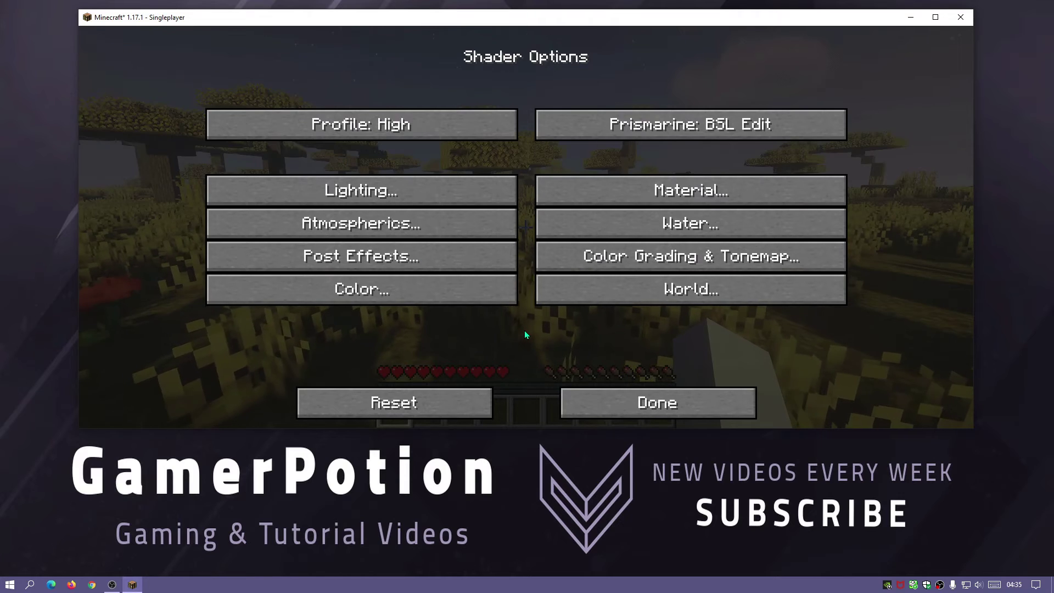
- In the shader's Post Effects, turn on Depth of Field, TAA and Dirty Lens, turn off Motion Blur and Bloom, and resume the game
{"action": "left_click", "coordinate": [414, 258]}
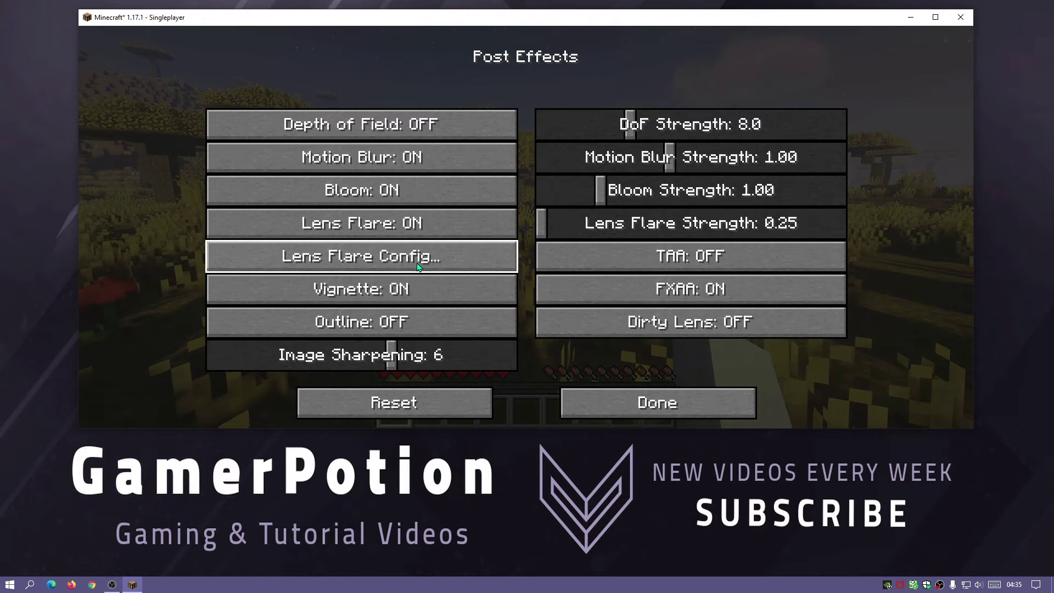
{"action": "left_click", "coordinate": [399, 128]}
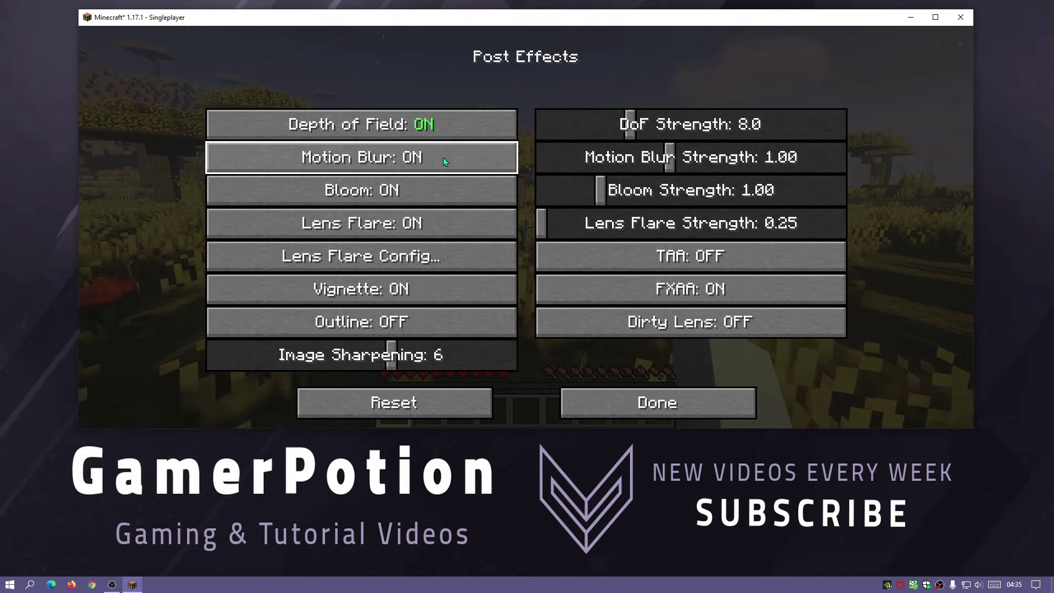
{"action": "left_click", "coordinate": [338, 161]}
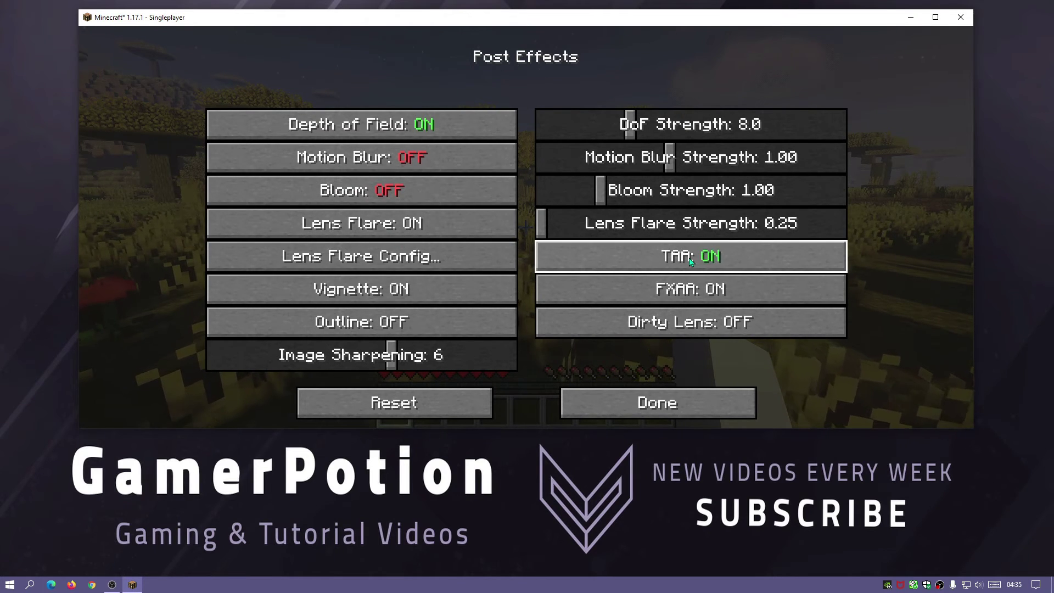
{"action": "left_click", "coordinate": [678, 323]}
{"action": "left_click", "coordinate": [635, 417]}
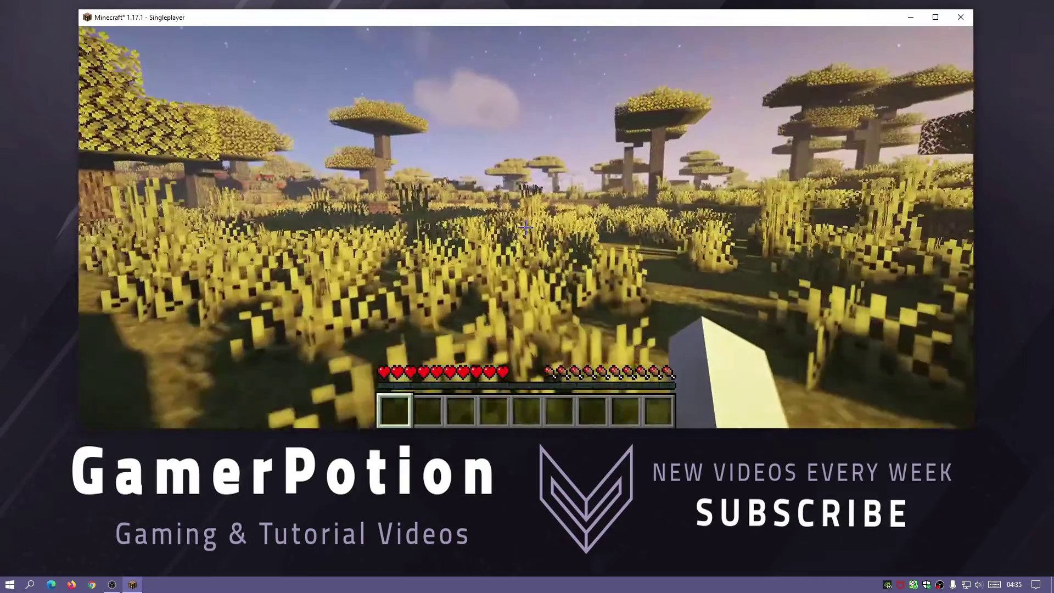
- Walk through the grassland toward the sun to examine the world with the changed shader options
{"action": "key", "text": "w"}
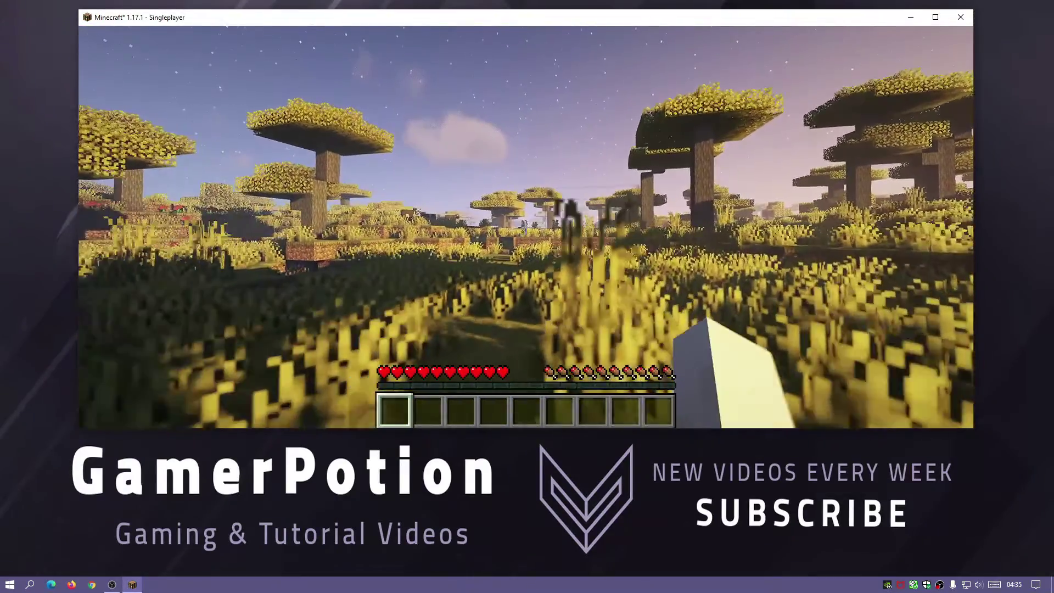
{"action": "key", "text": "w"}
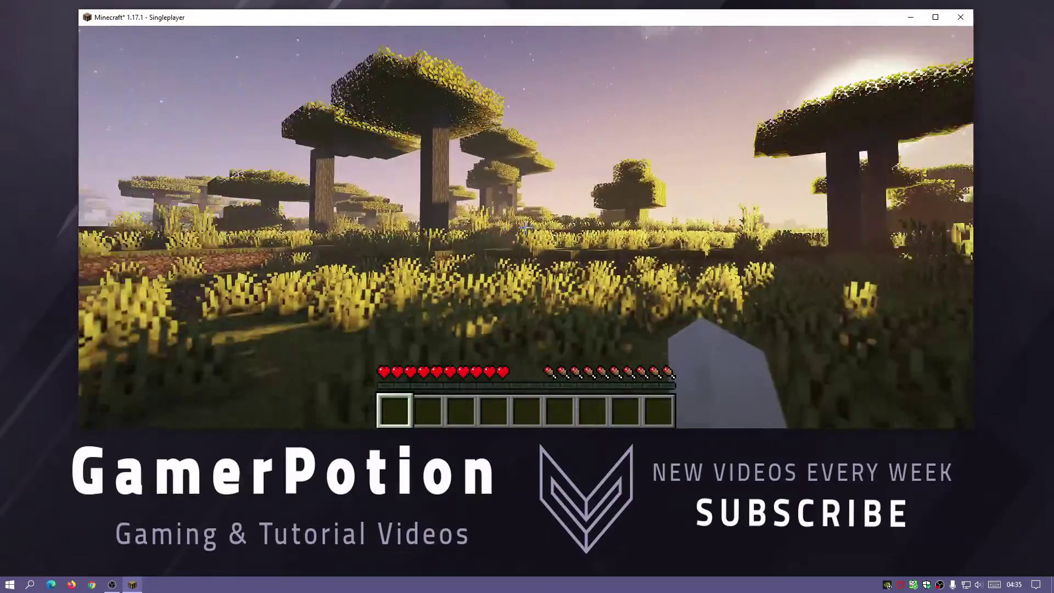
{"action": "key", "text": "w"}
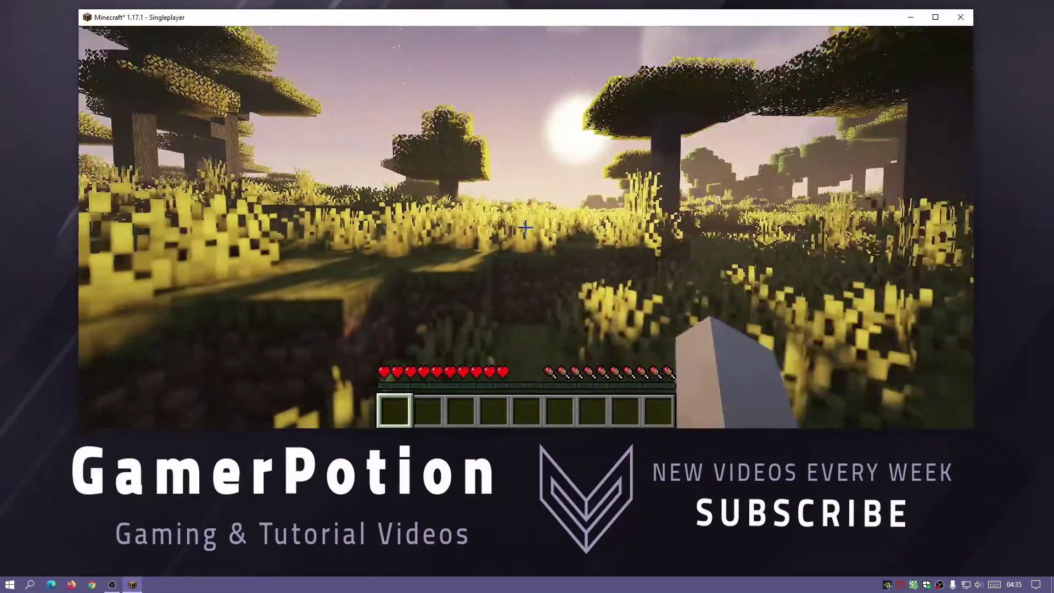
{"action": "key", "text": "w"}
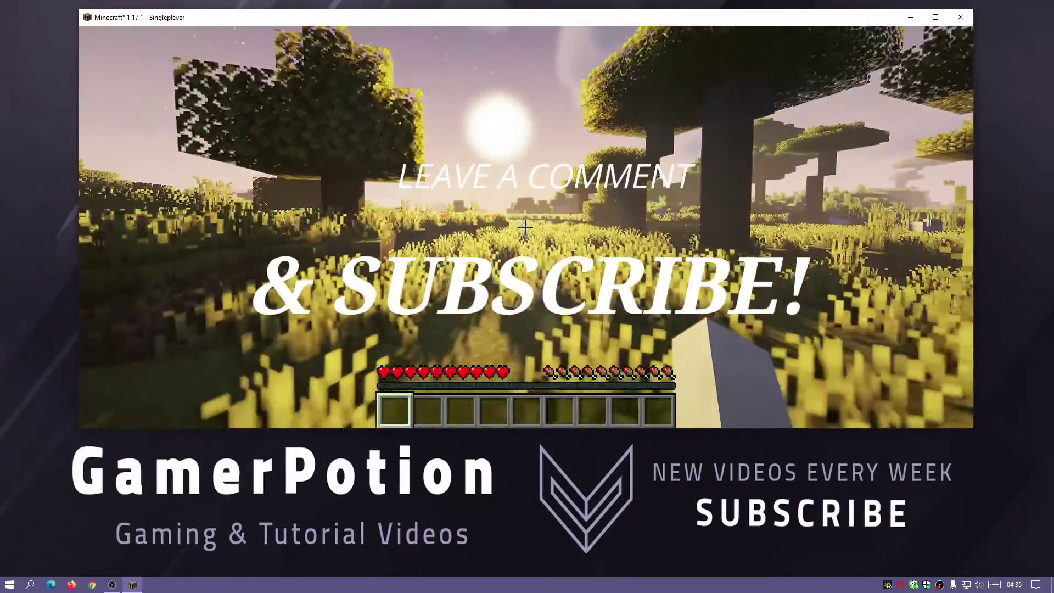
{"action": "key", "text": "w"}
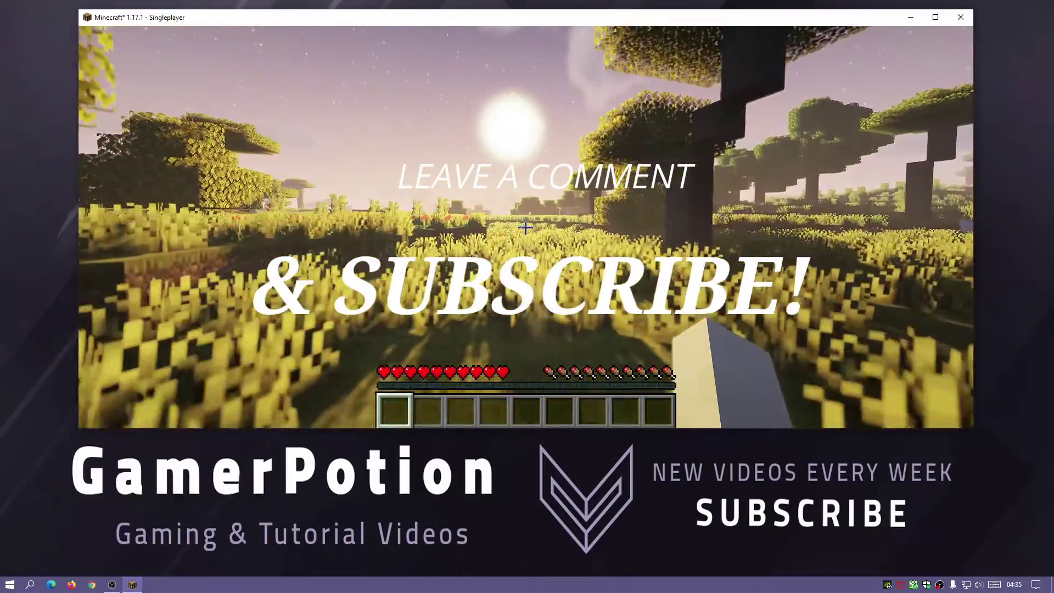
{"action": "key", "text": "w"}
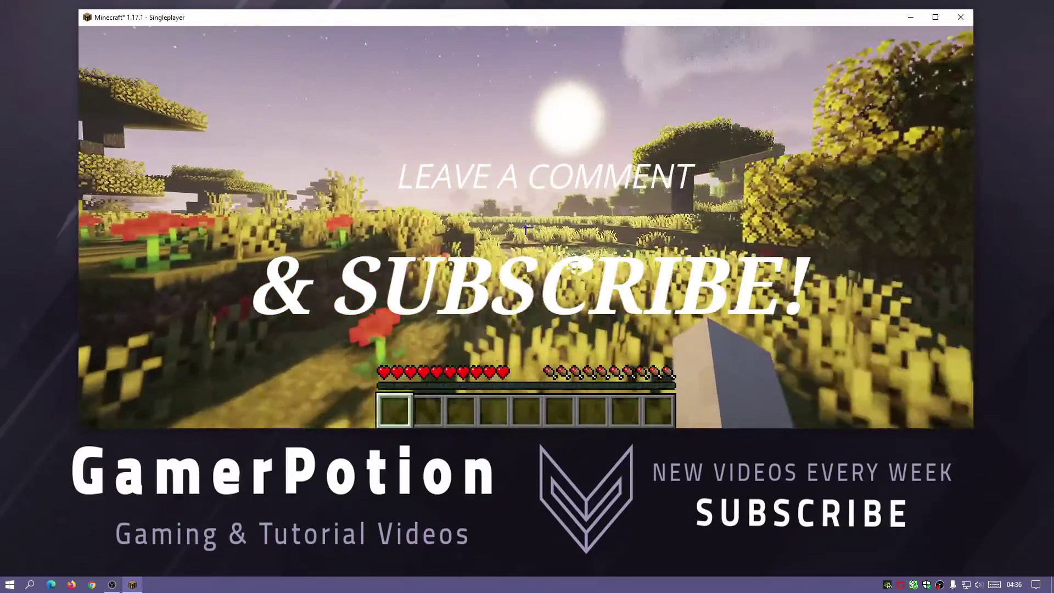